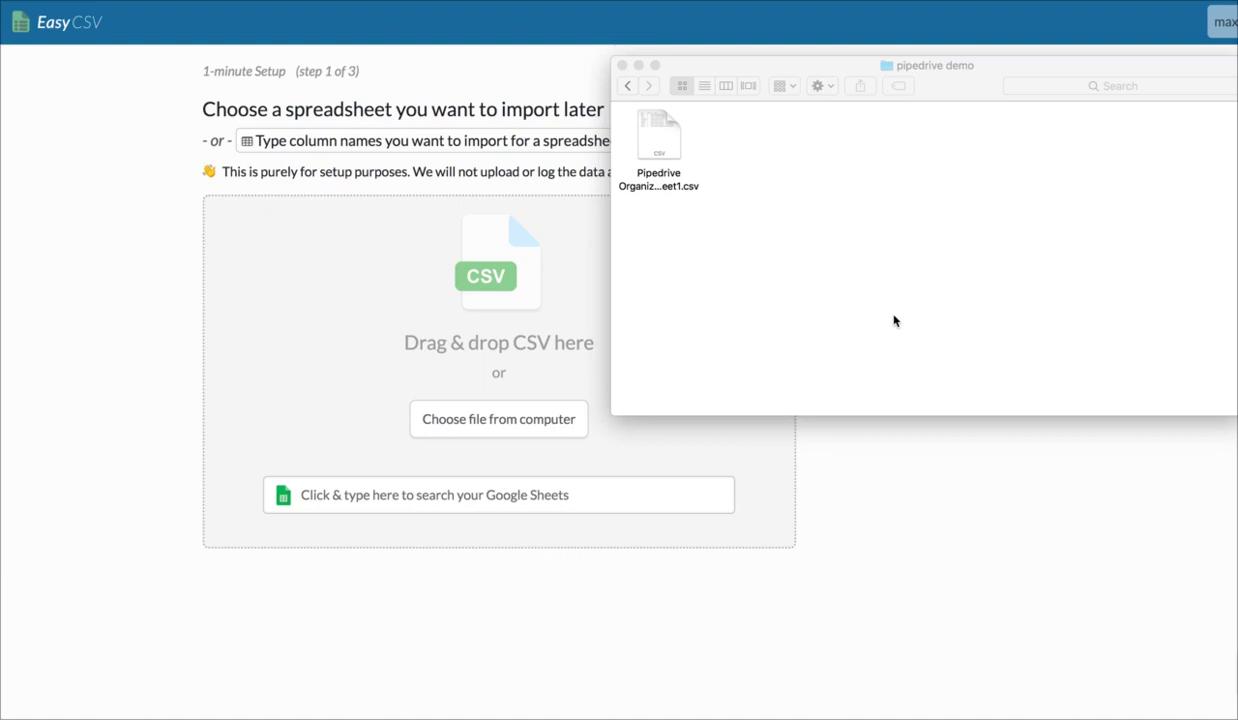
Preview the Pipedrive Organizations - Sheet1.csv file in Finder and supply it to EasyCSV as the setup spreadsheet
left_click(428, 103)
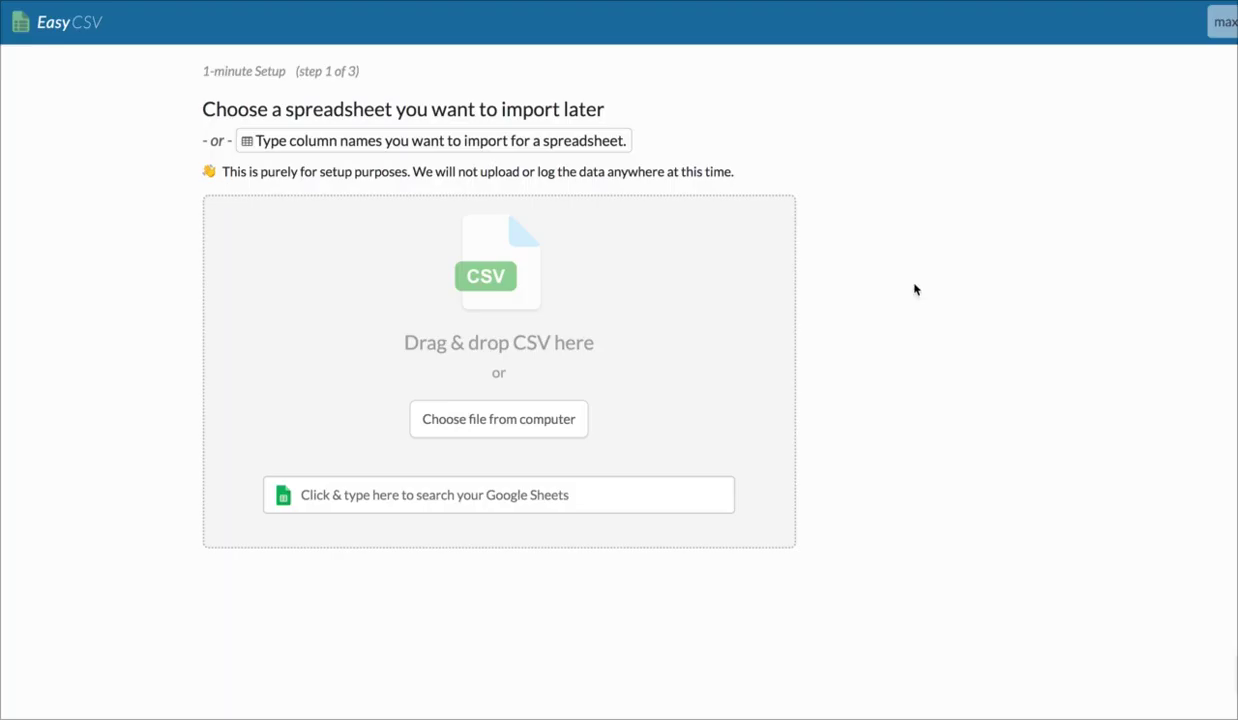
key("super+Tab")
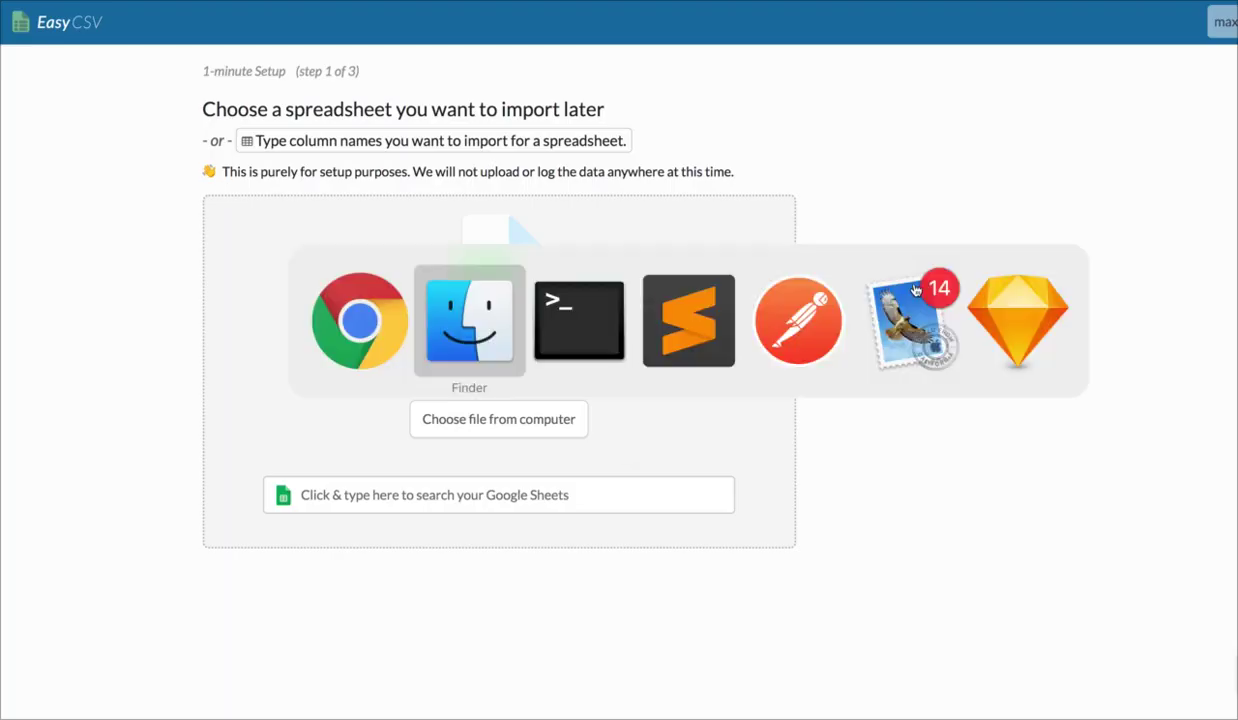
left_click(663, 153)
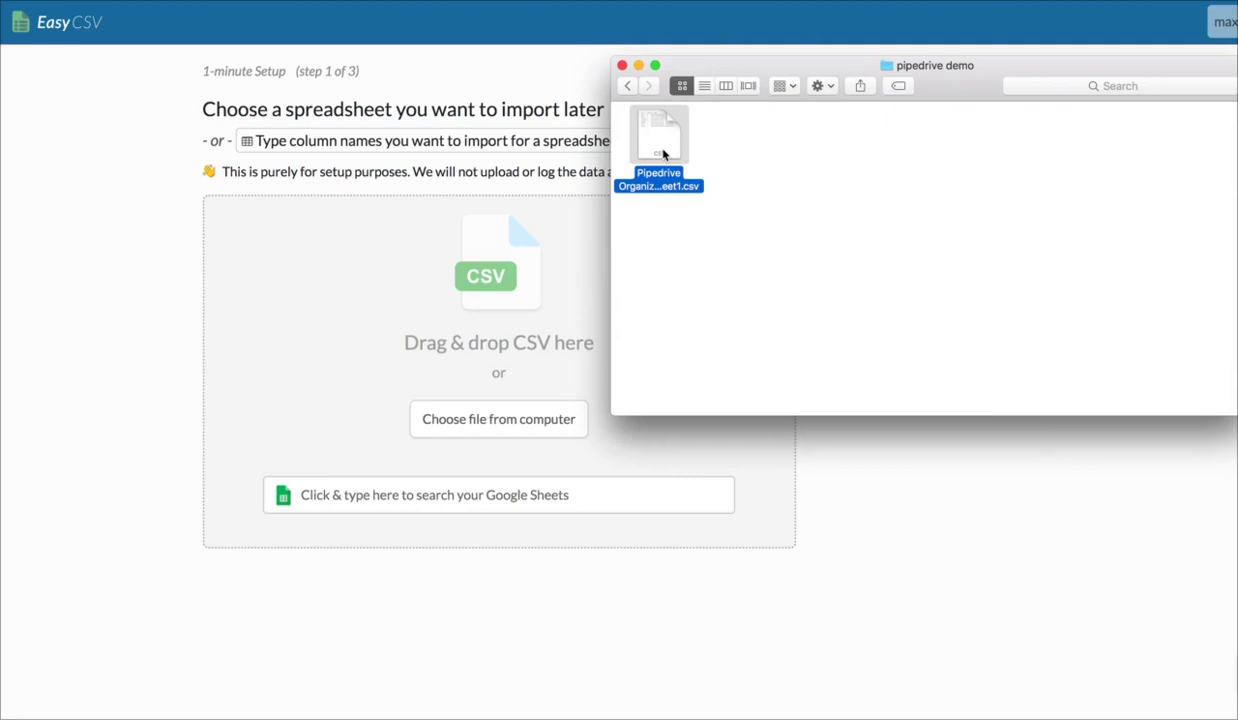
key("space")
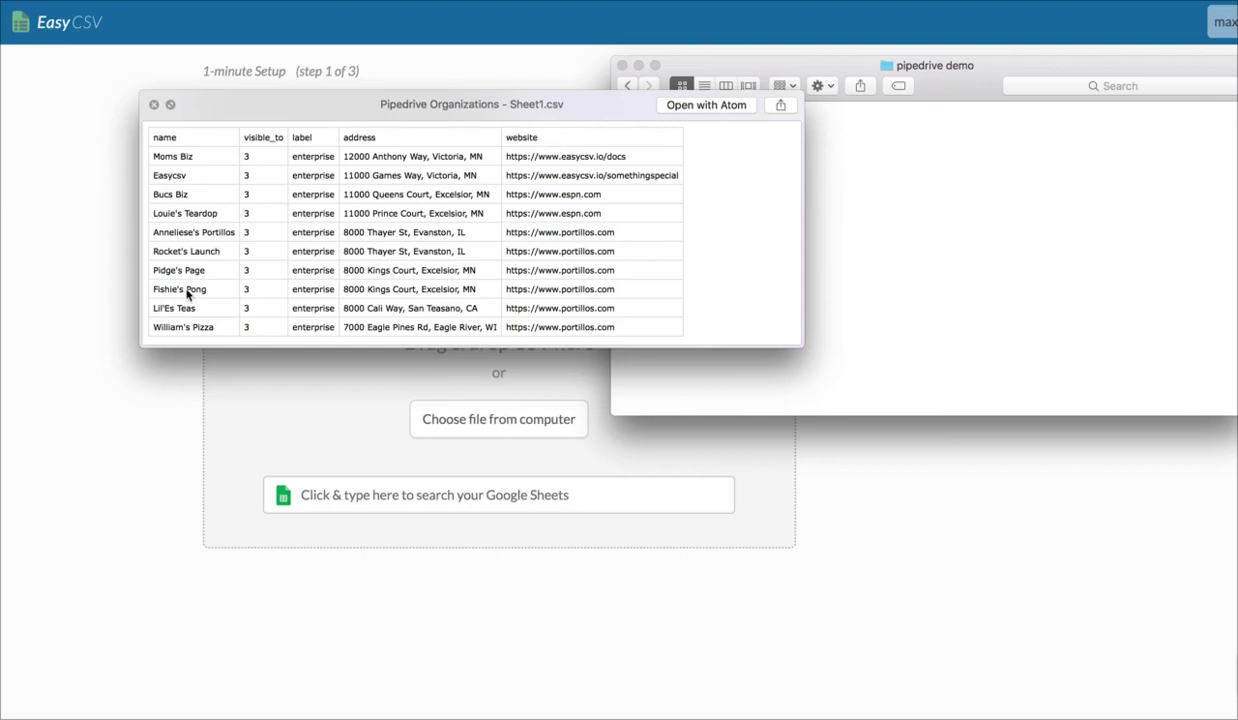
left_click(153, 104)
left_click_drag(648, 146, 472, 258)
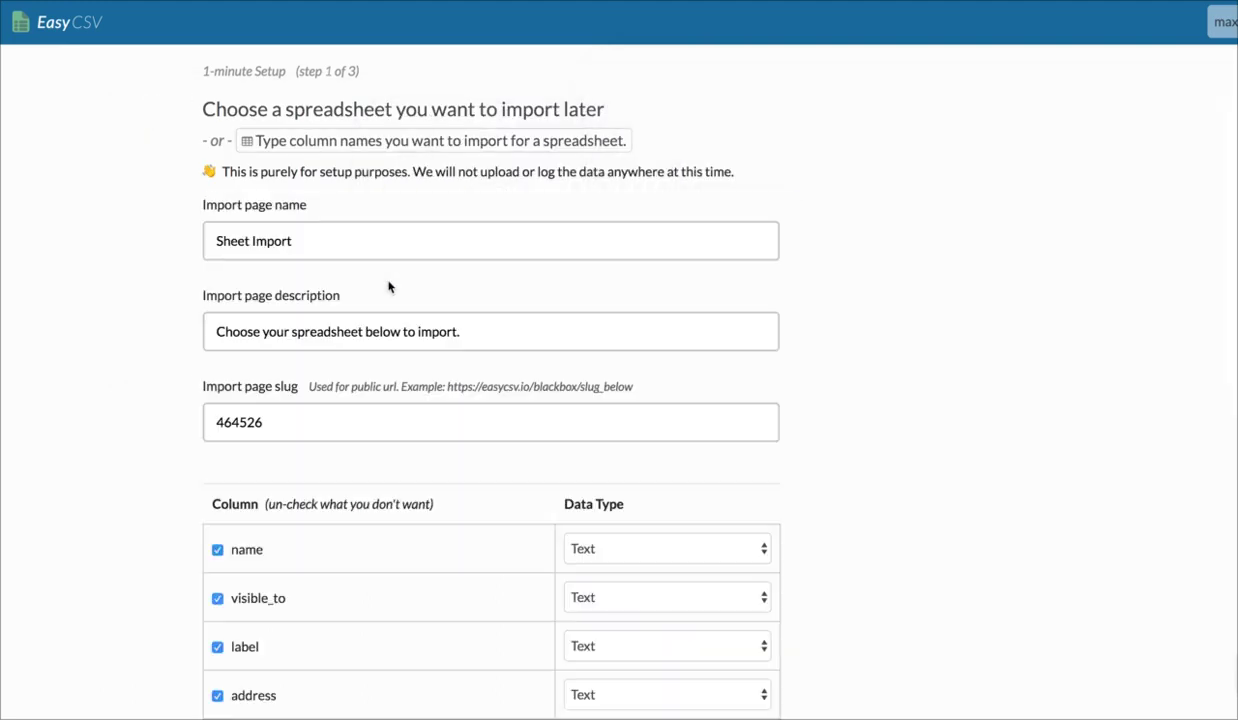
Name the import page "Pipedrive Demo Import" and create it with all five columns included as Text
double_click(237, 211)
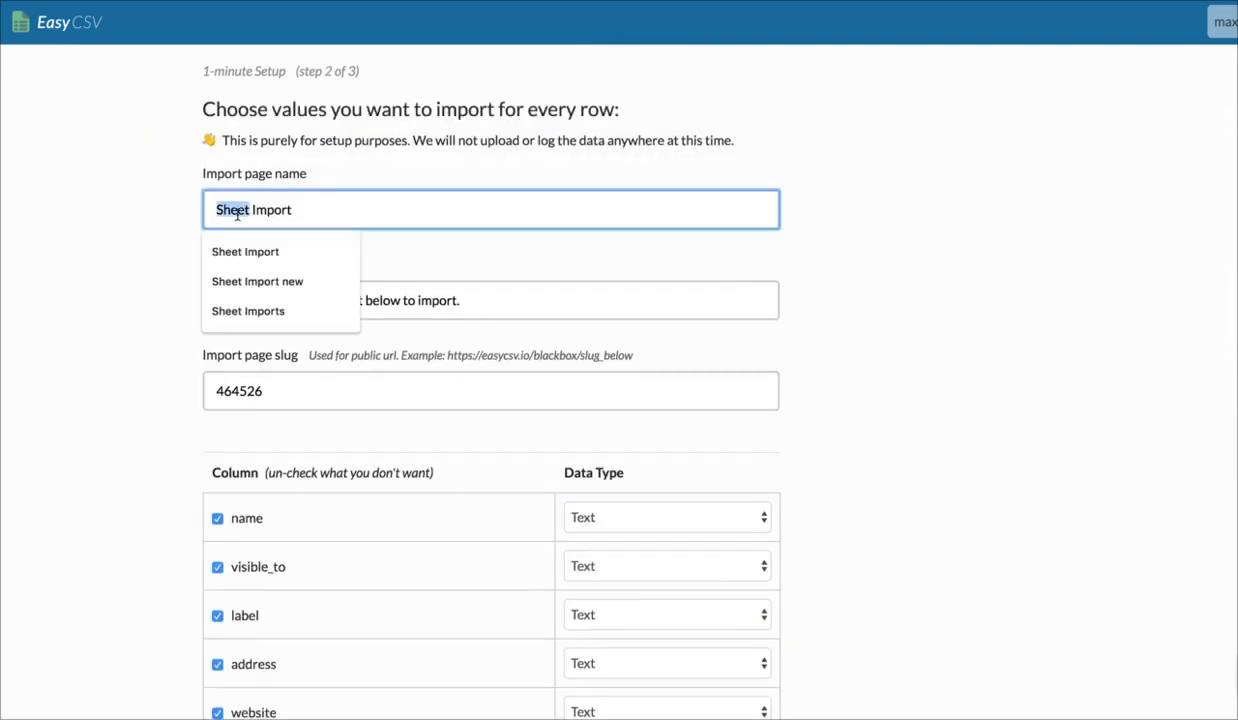
type("Pip")
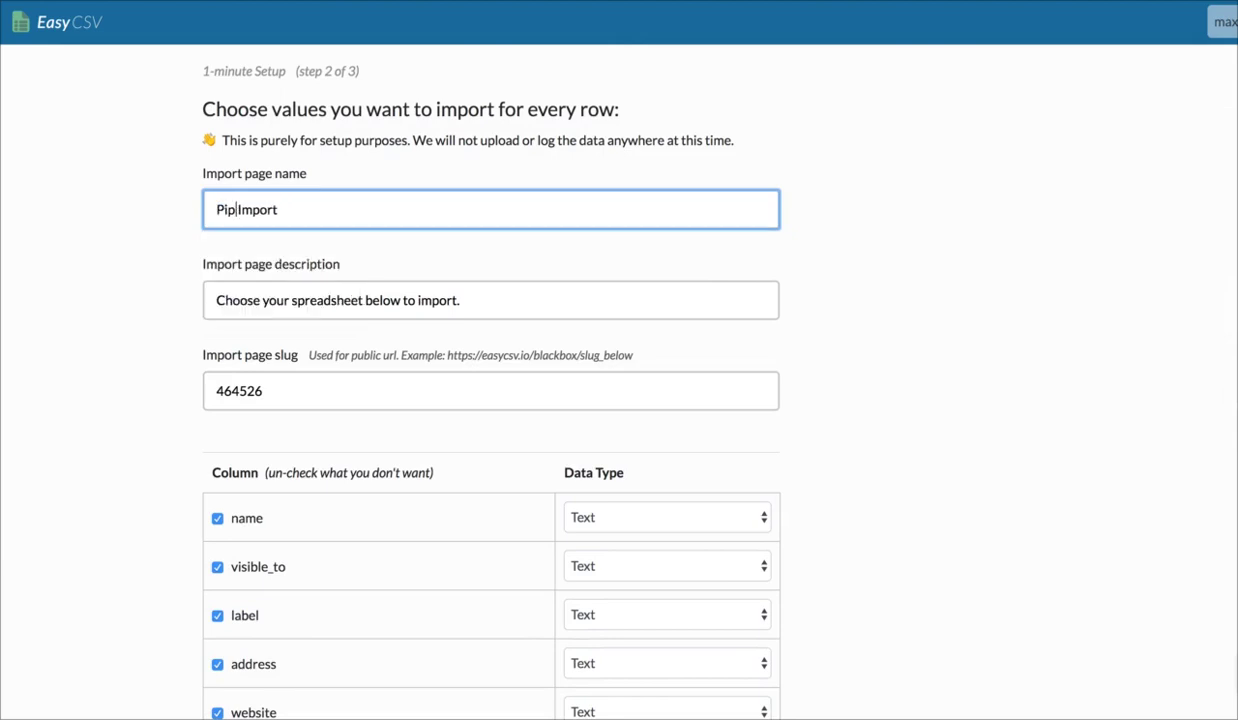
type("edrive Demo")
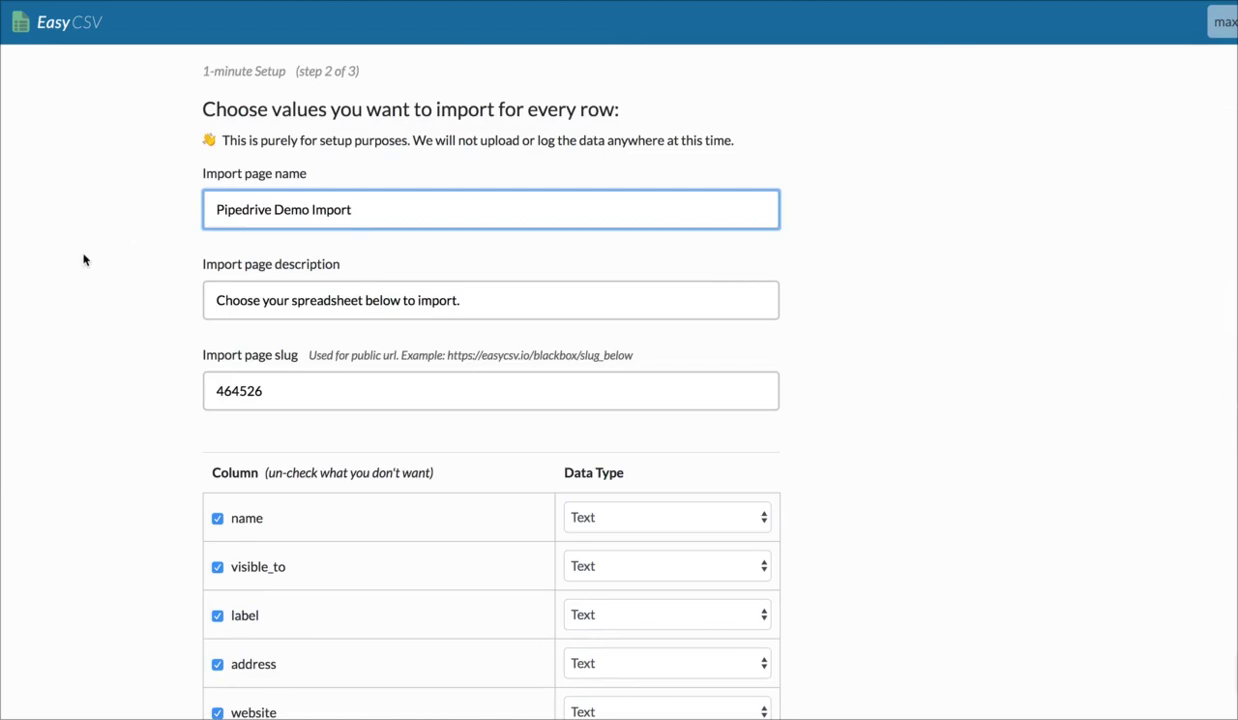
scroll(128, 291, "down", 1)
scroll(128, 291, "down", 3)
scroll(128, 291, "up", 1)
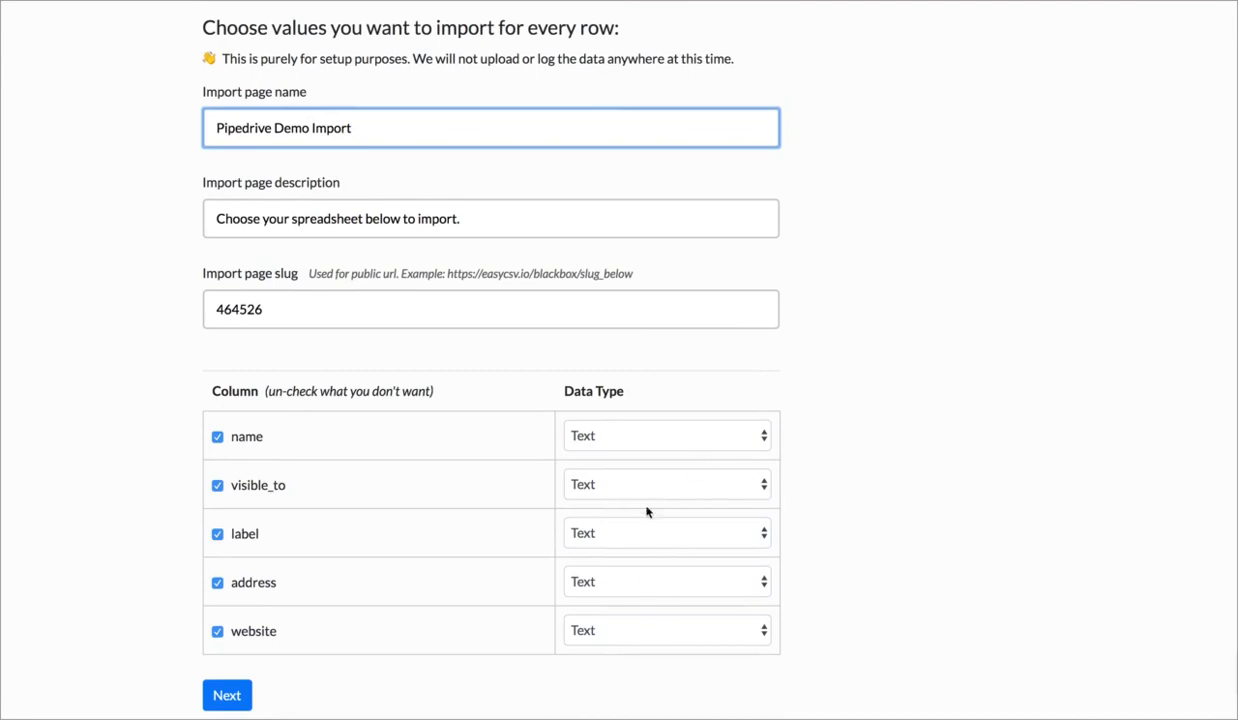
left_click(70, 388)
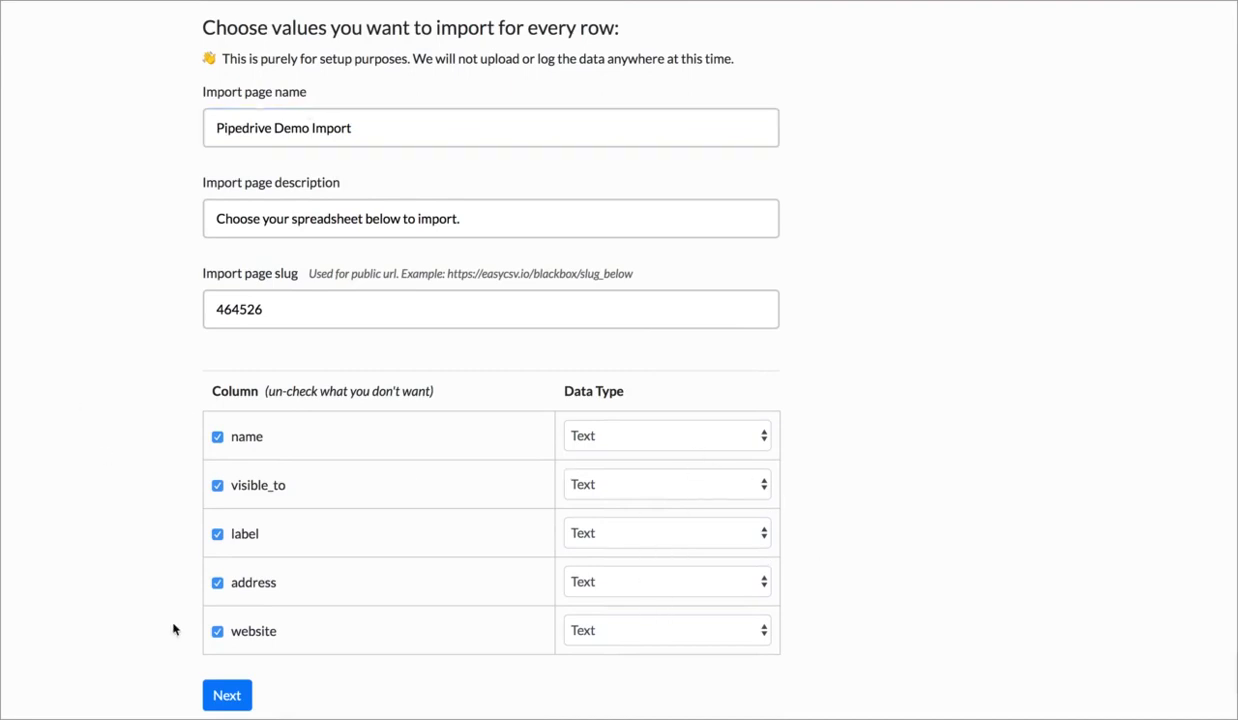
left_click(219, 692)
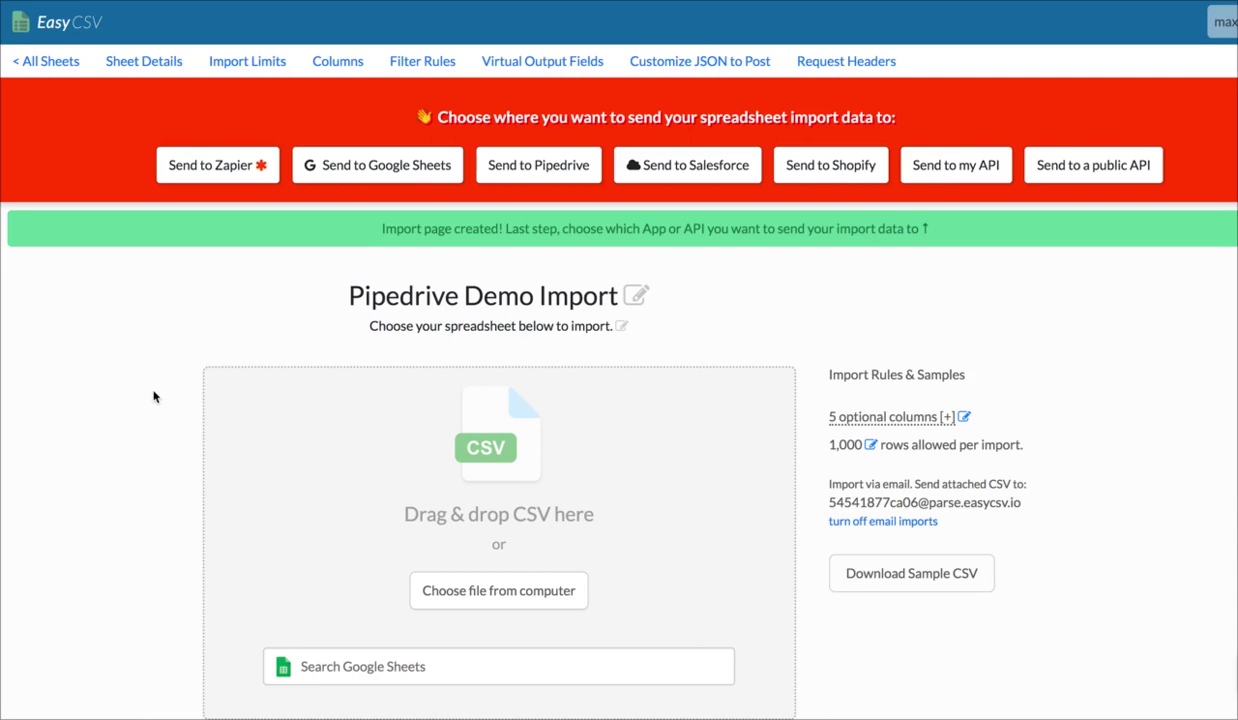
Choose Pipedrive as the destination for the import data, with Organizations as the objects to create
scroll(155, 399, "down", 1)
scroll(155, 399, "up", 1)
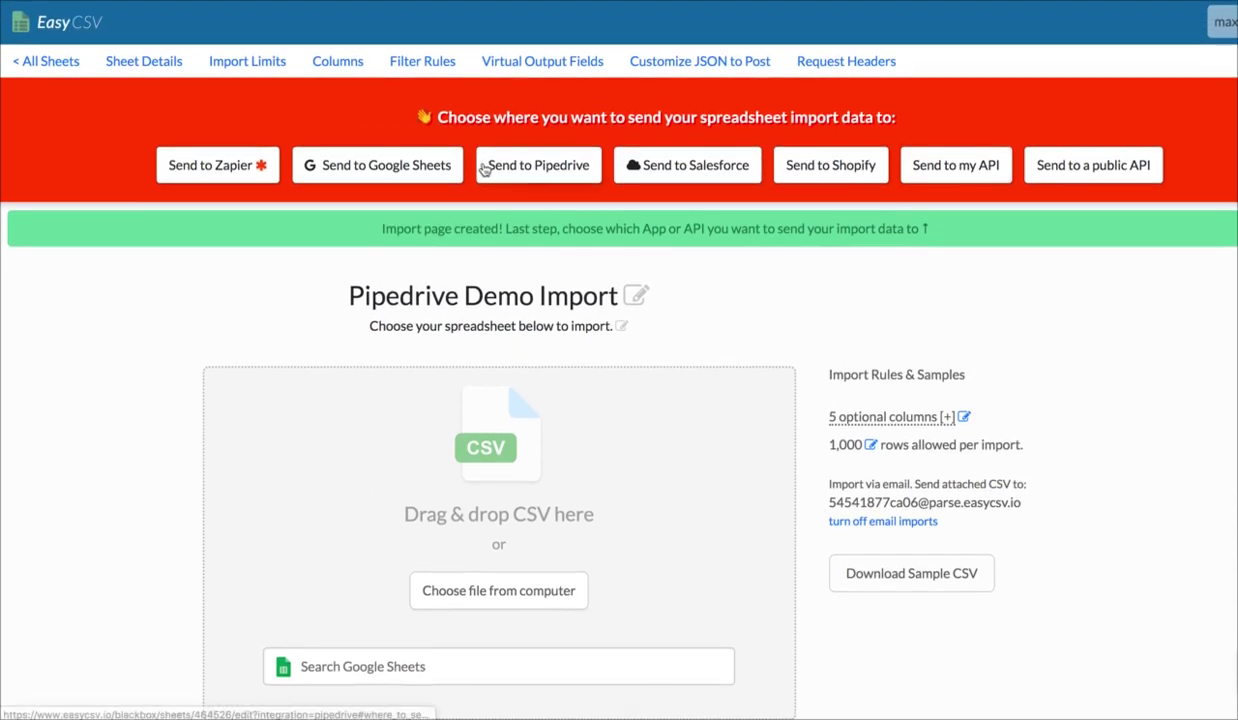
left_click(500, 178)
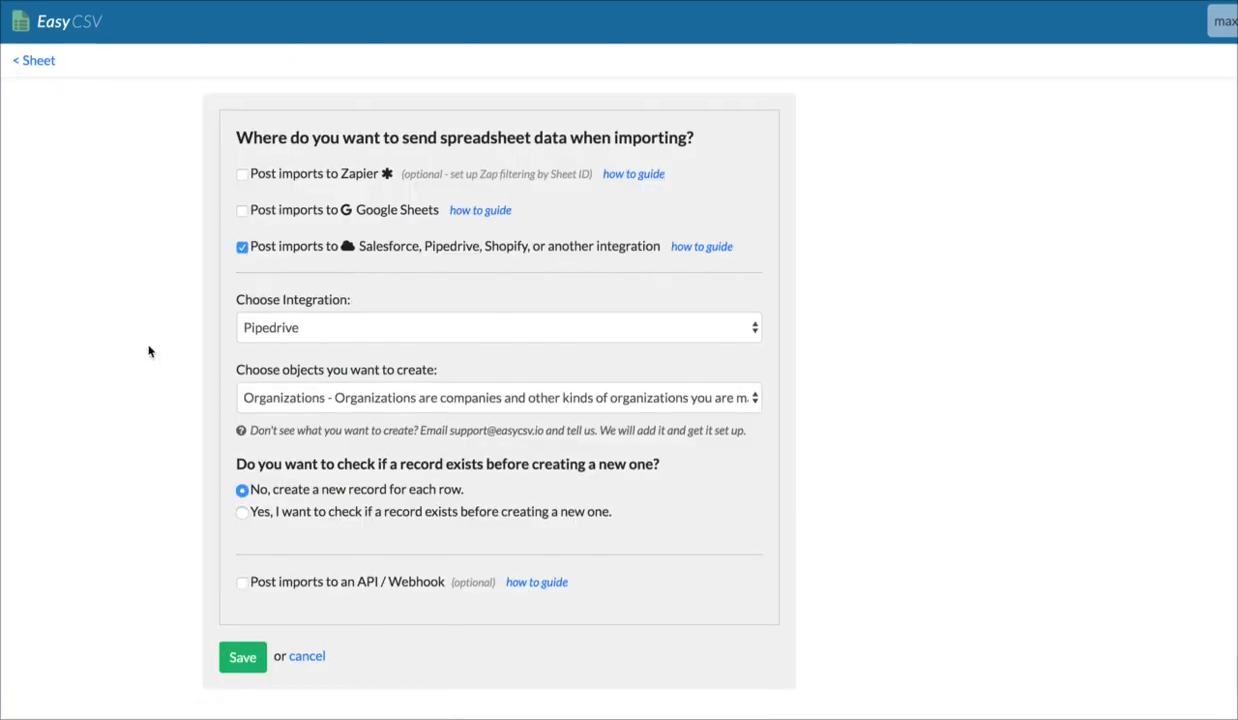
left_click(294, 397)
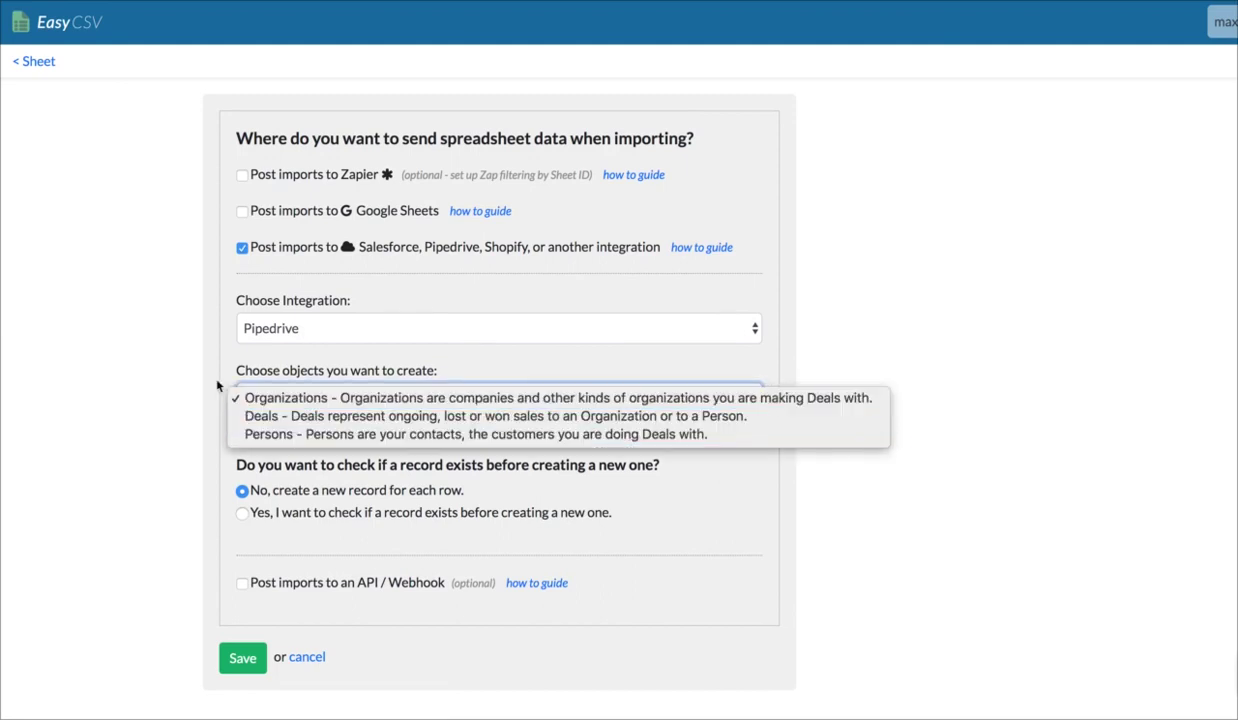
left_click(129, 365)
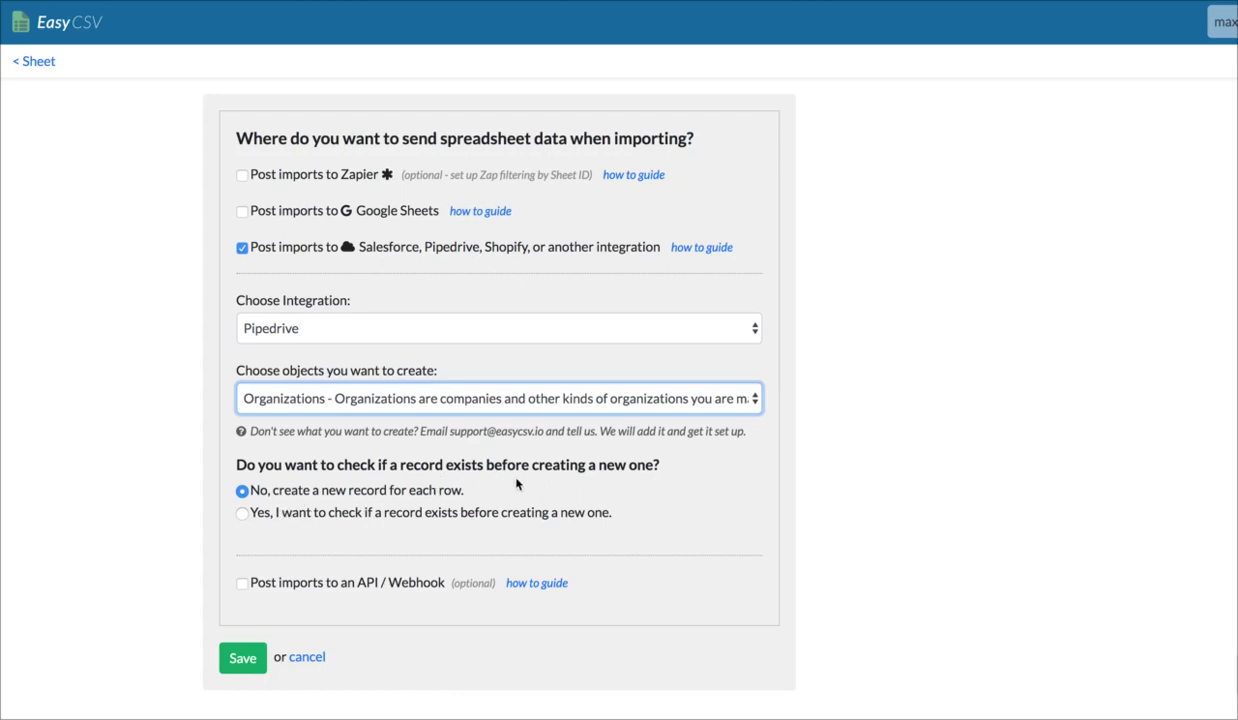
Try checking whether a record exists before creating one, searching the name field with the name spreadsheet column
left_click(450, 504)
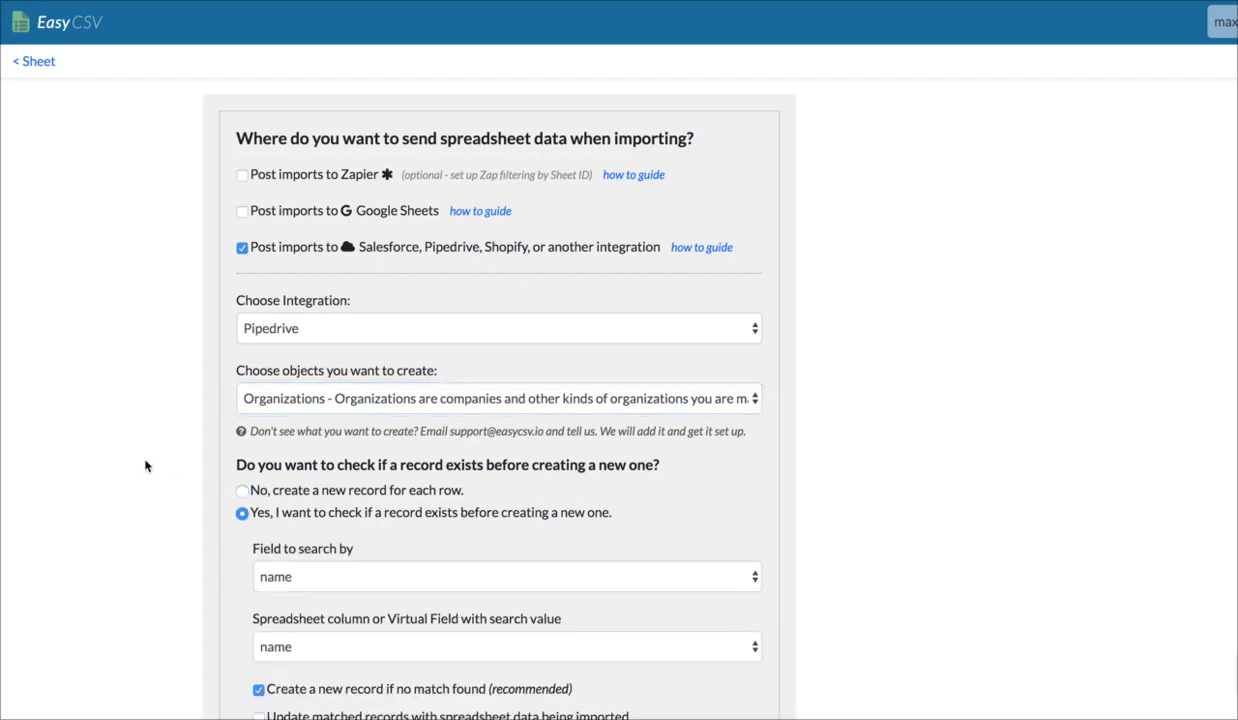
scroll(145, 466, "down", 3)
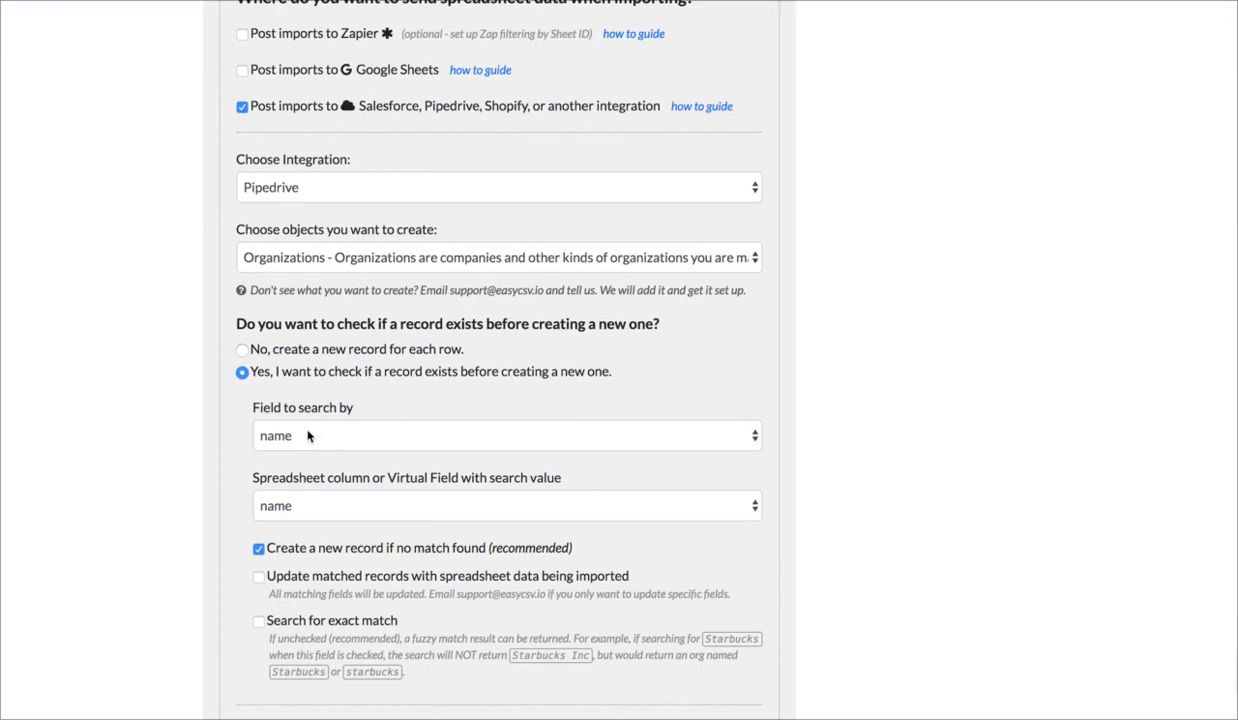
left_click(308, 436)
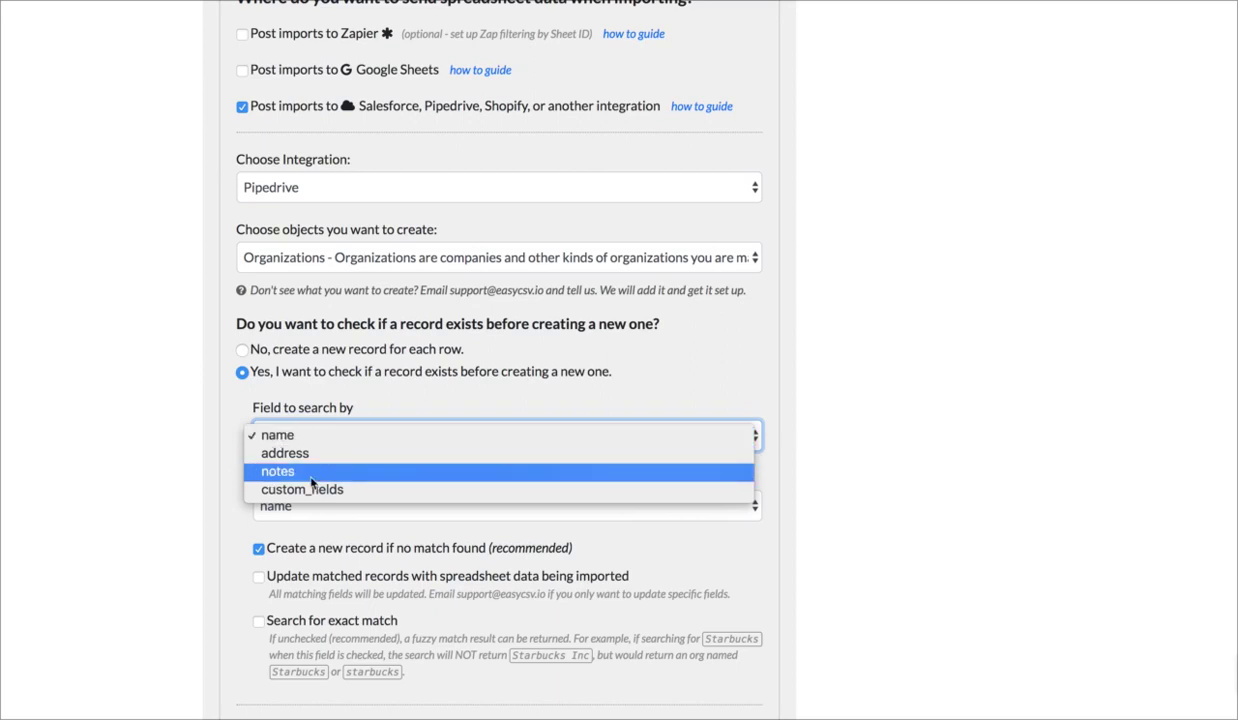
left_click(310, 435)
left_click(290, 505)
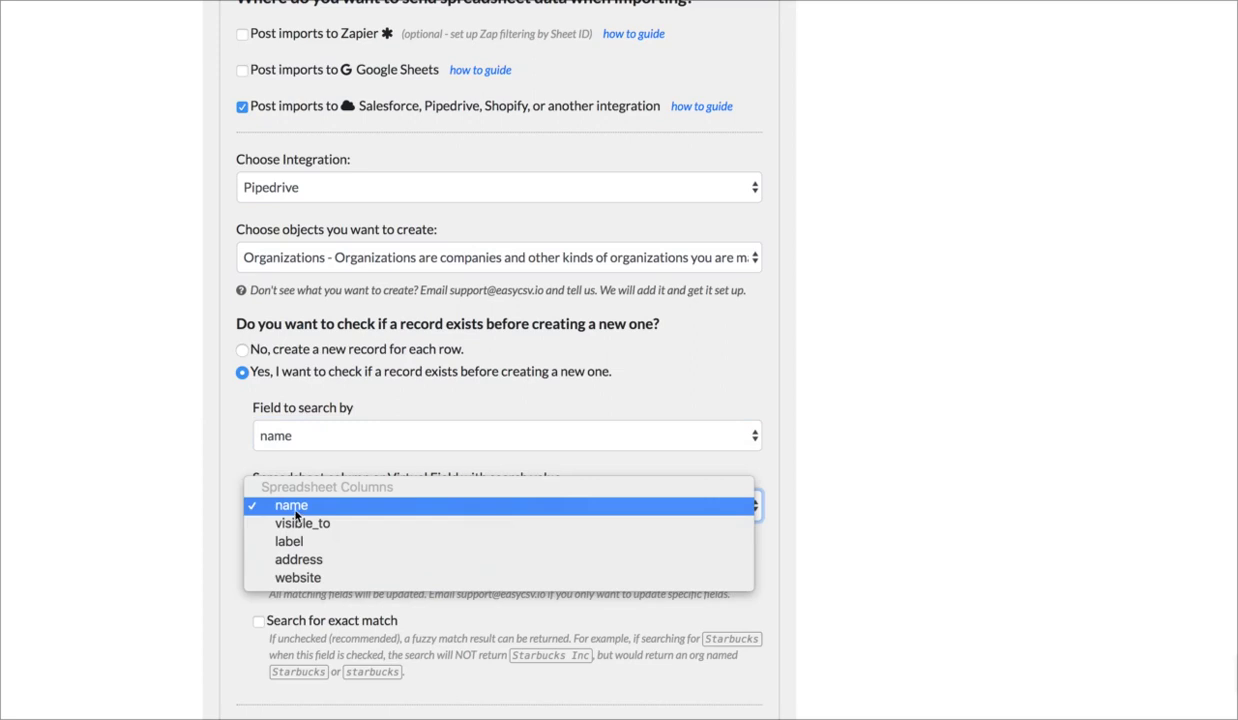
left_click(293, 508)
scroll(152, 432, "down", 2)
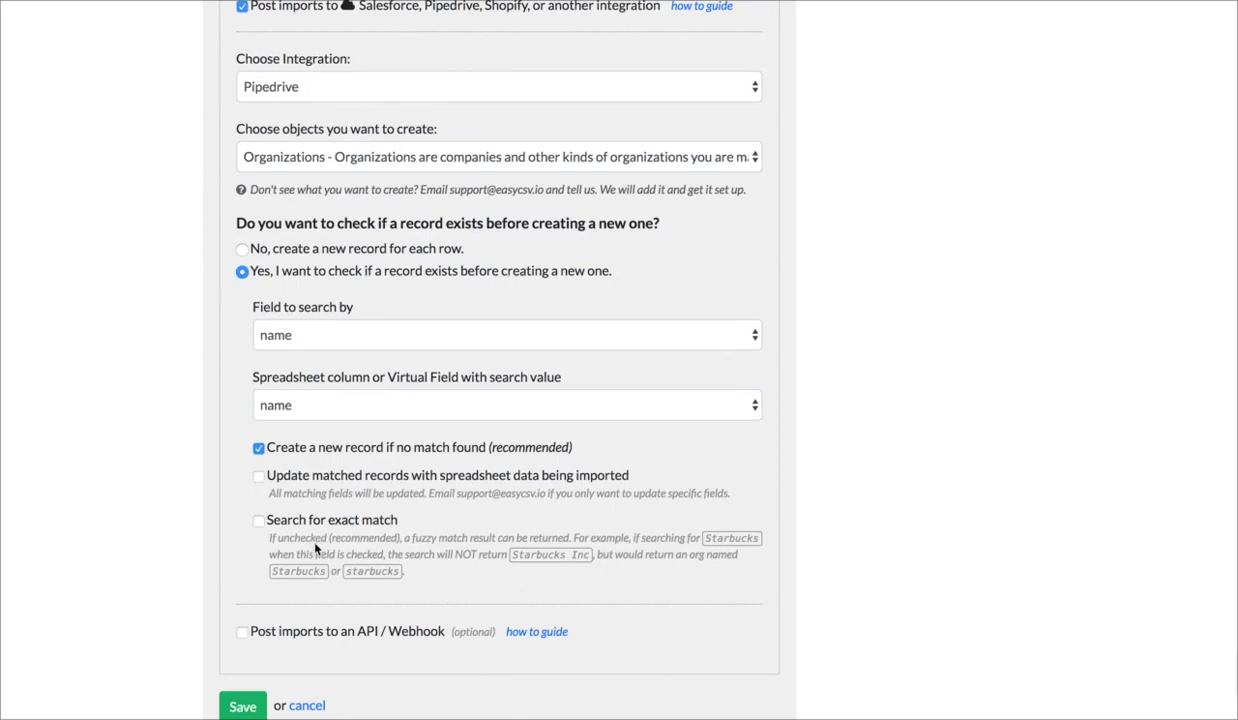
scroll(188, 495, "up", 1)
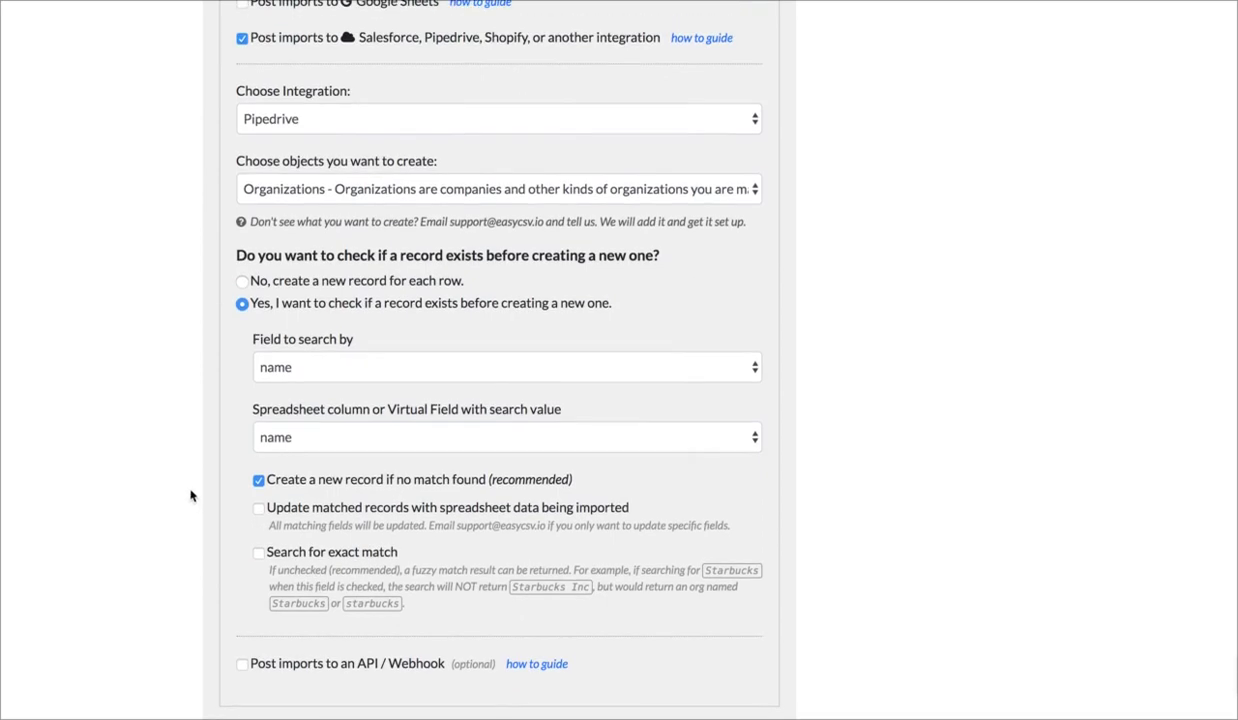
Set the import to create a new record for each row and save the Pipedrive integration
left_click(300, 287)
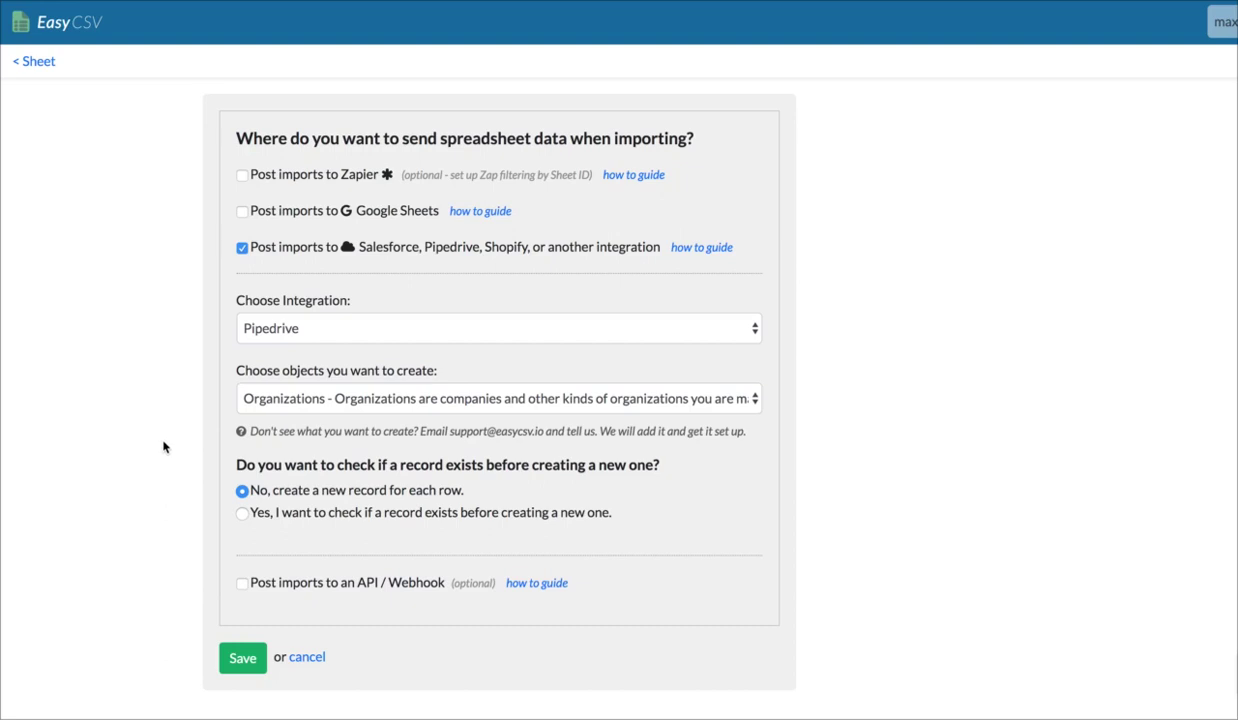
left_click(238, 656)
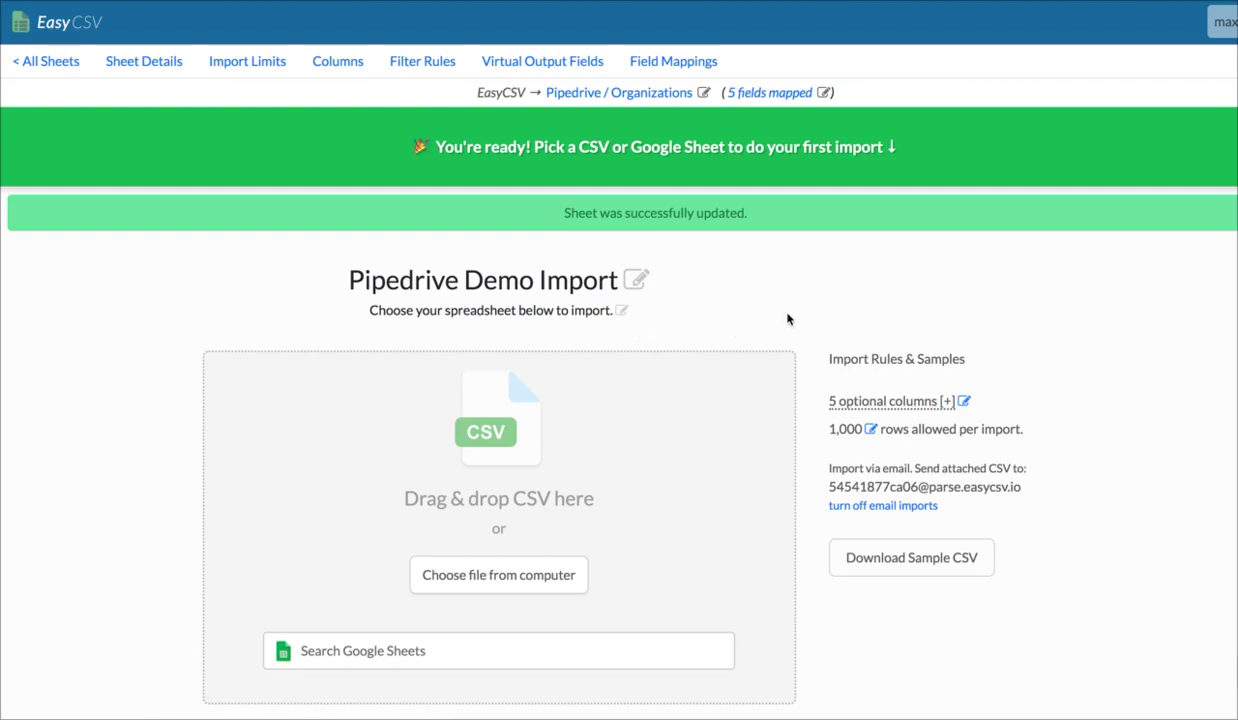
Examine the Pipedrive field mappings and the spreadsheet columns available for the Name field
left_click(735, 94)
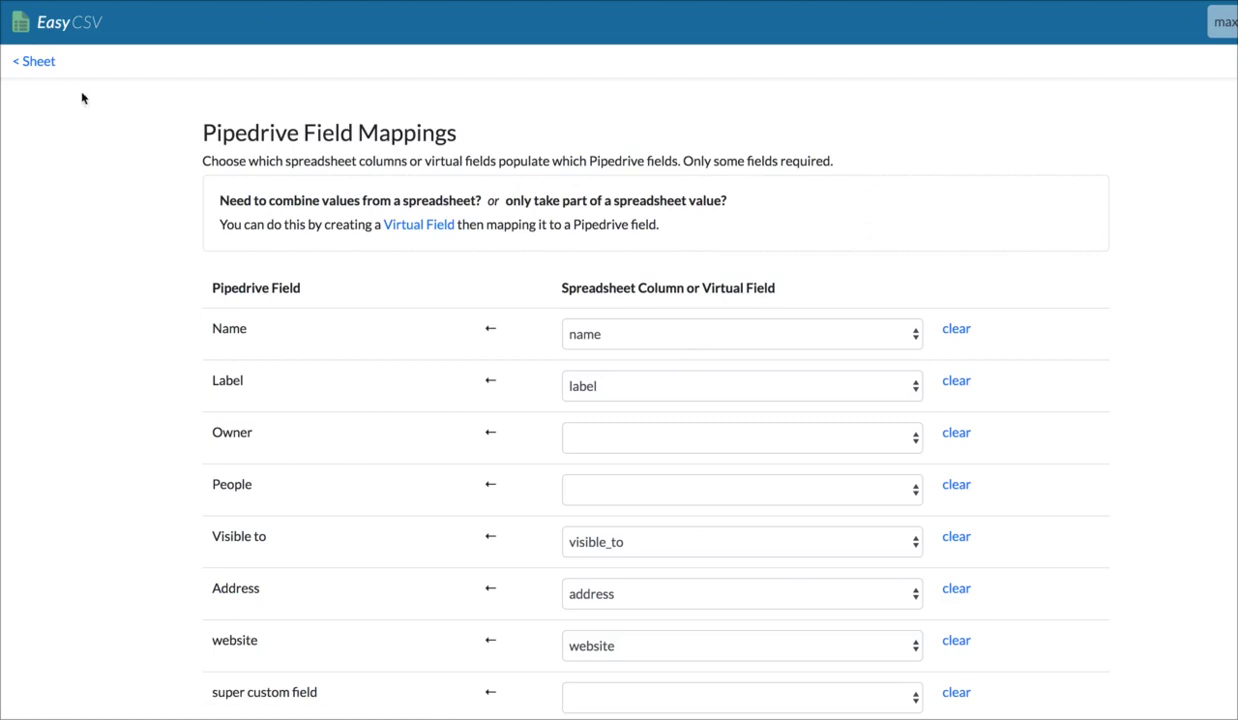
left_click(38, 62)
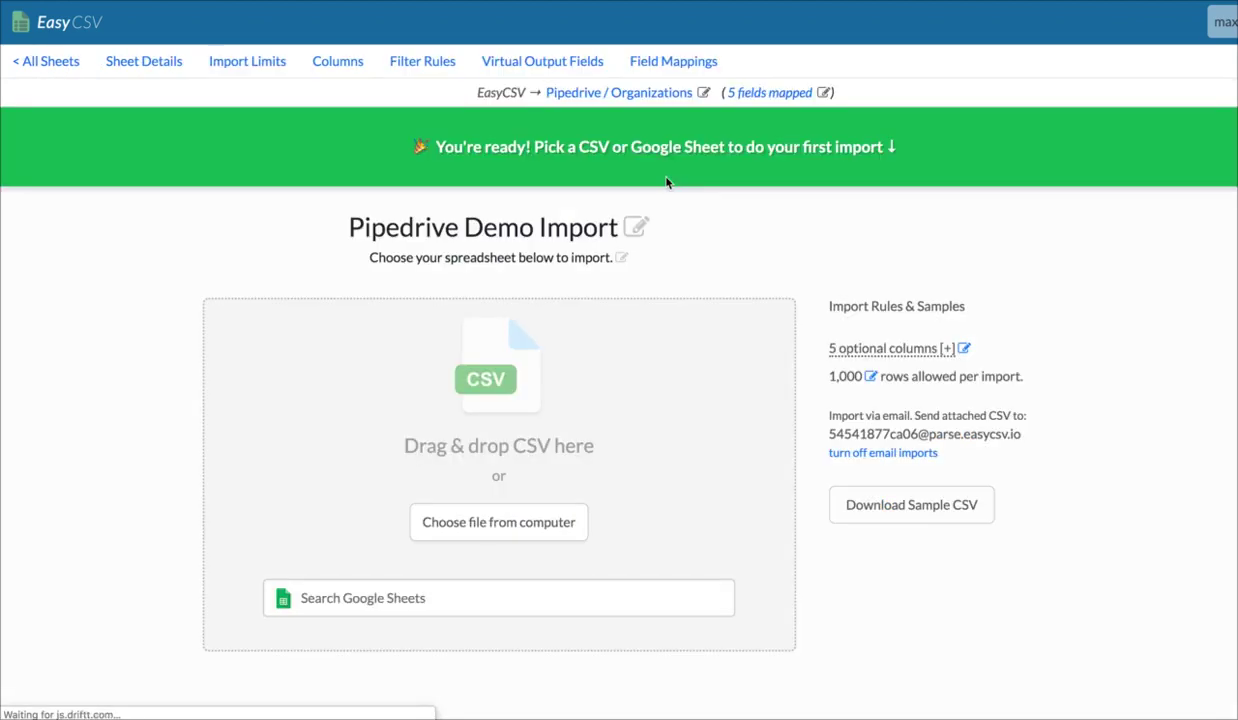
left_click(764, 93)
left_click(48, 65)
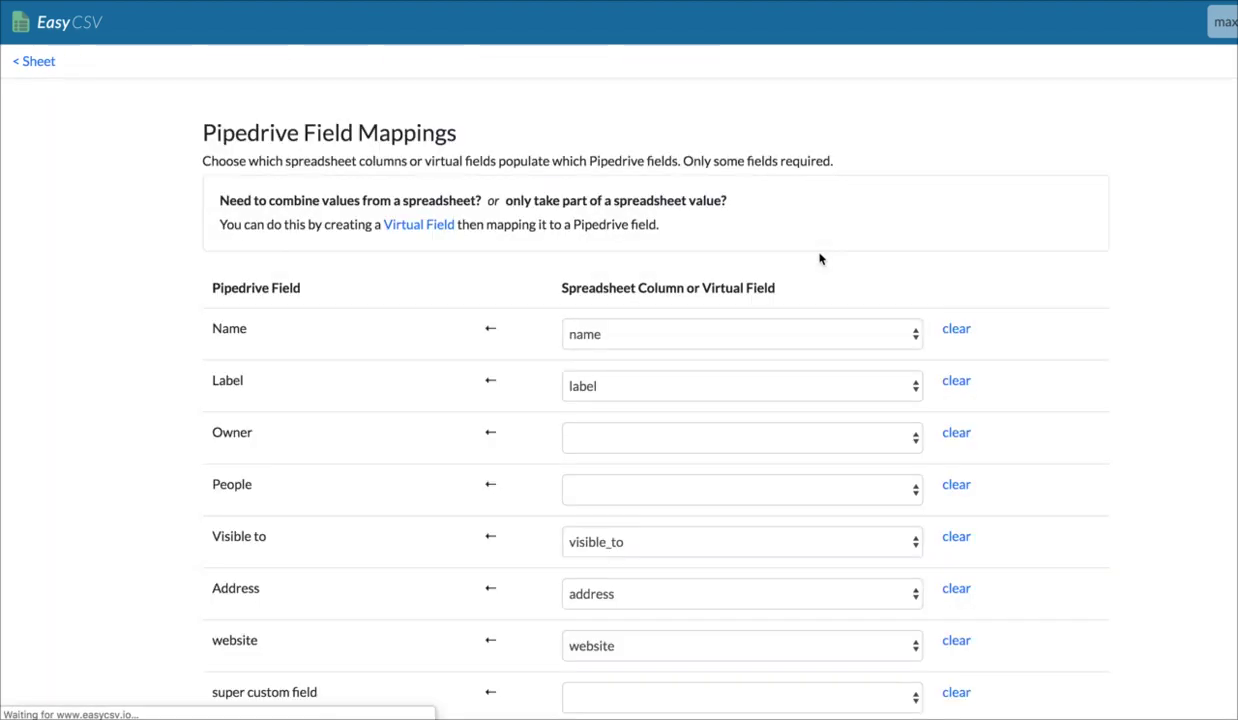
left_click(706, 344)
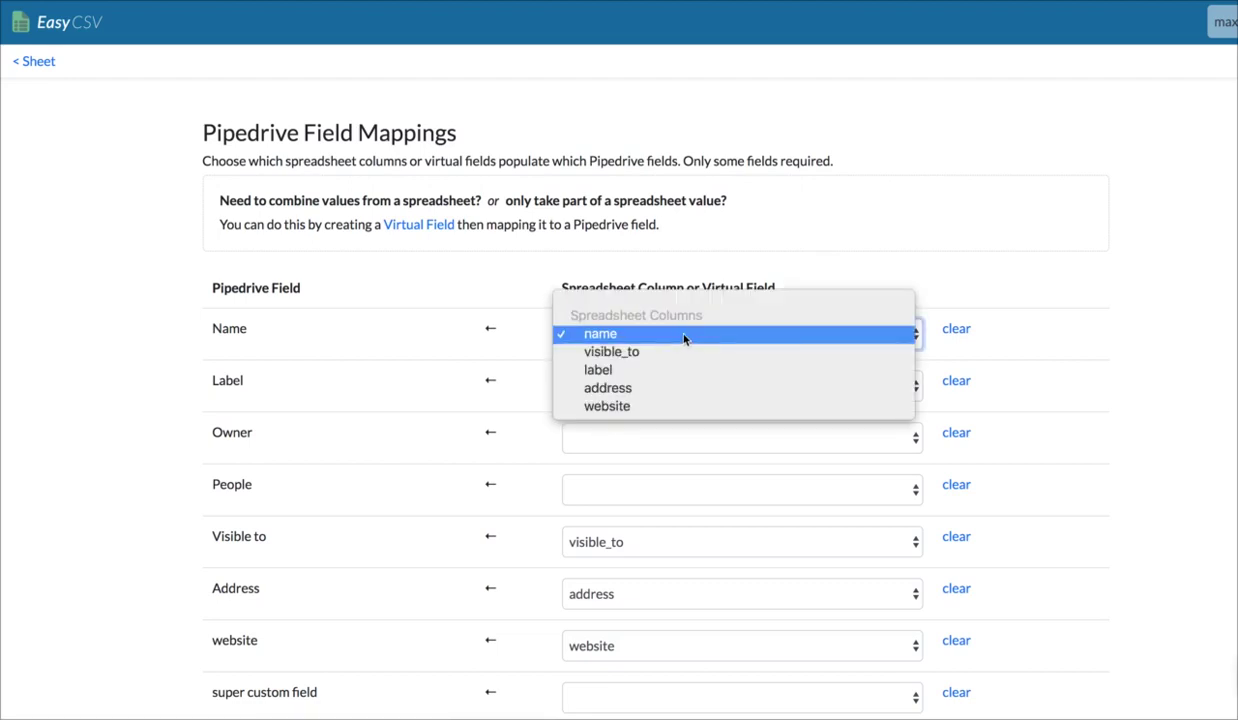
left_click(214, 328)
double_click(220, 328)
left_click(168, 347)
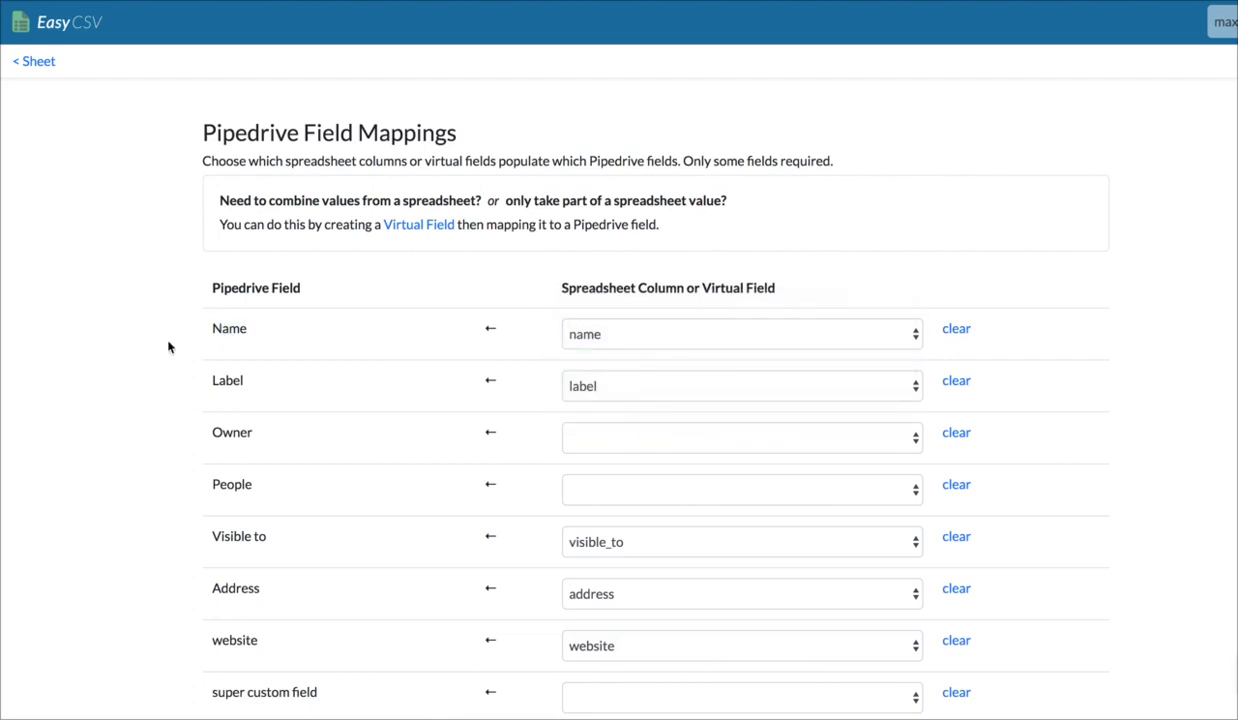
Review the full list of mapped and unmapped Pipedrive fields, including custom ones, and return to the import page
scroll(326, 406, "down", 2)
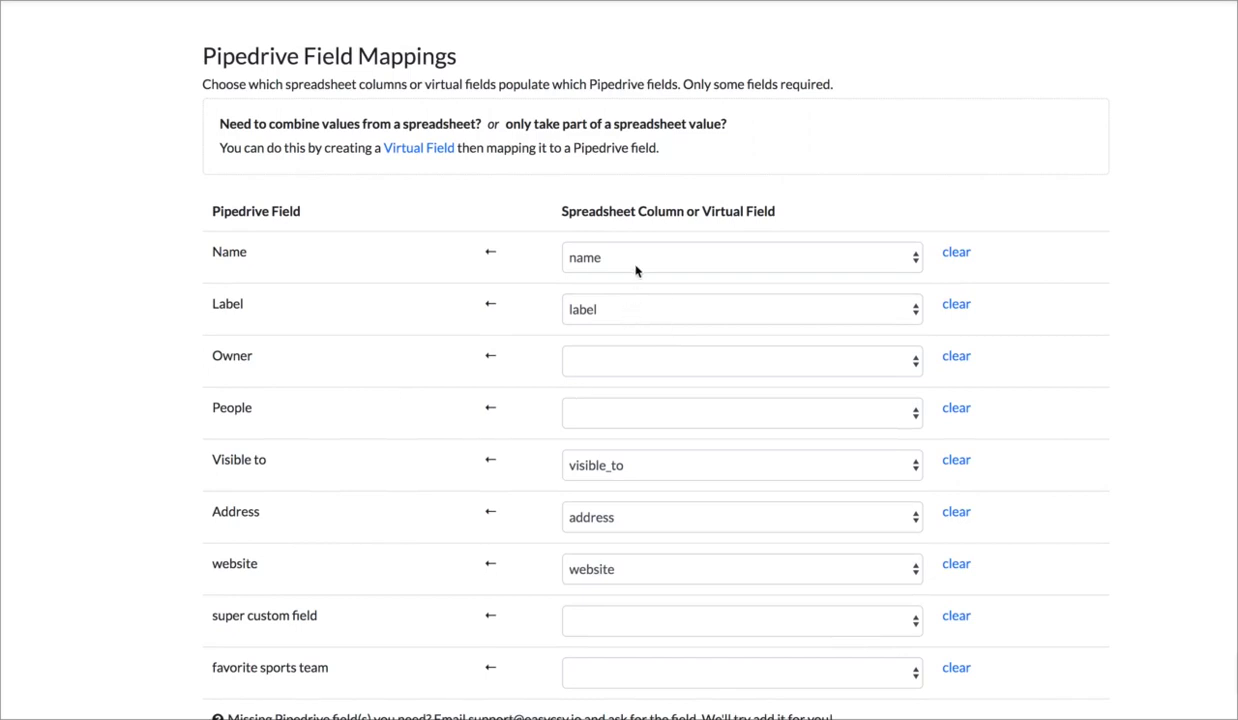
scroll(230, 282, "down", 2)
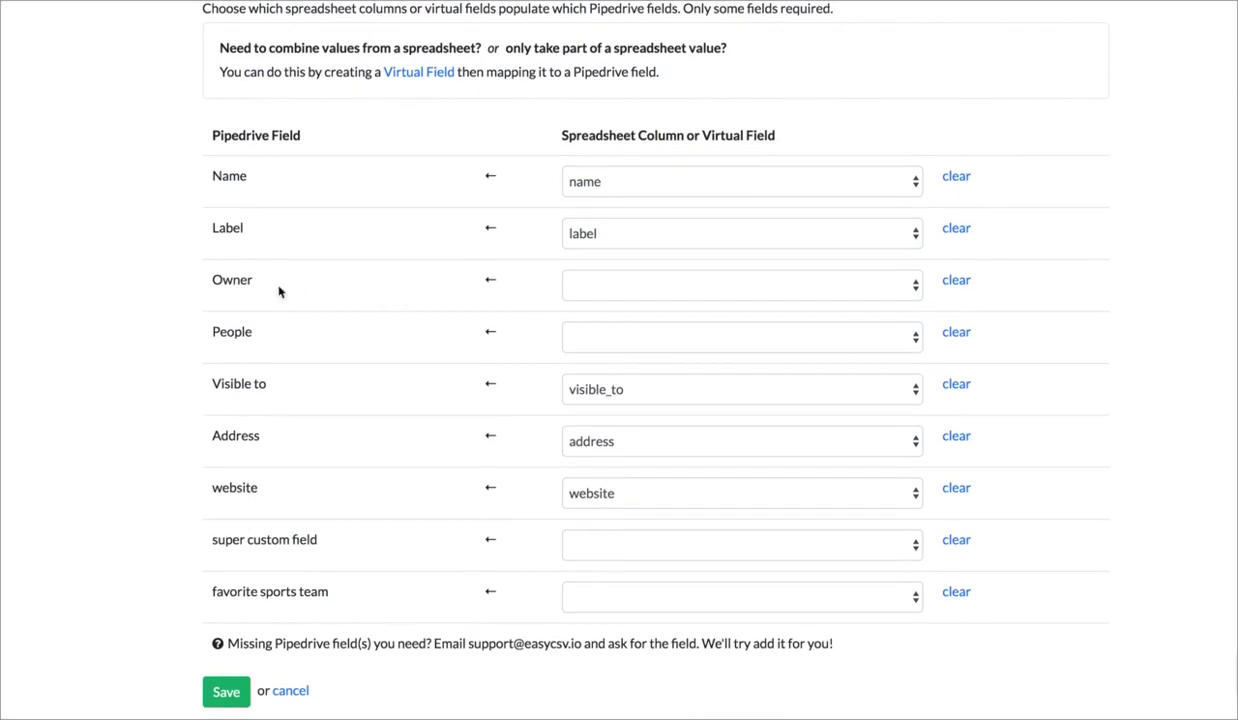
scroll(279, 291, "up", 3)
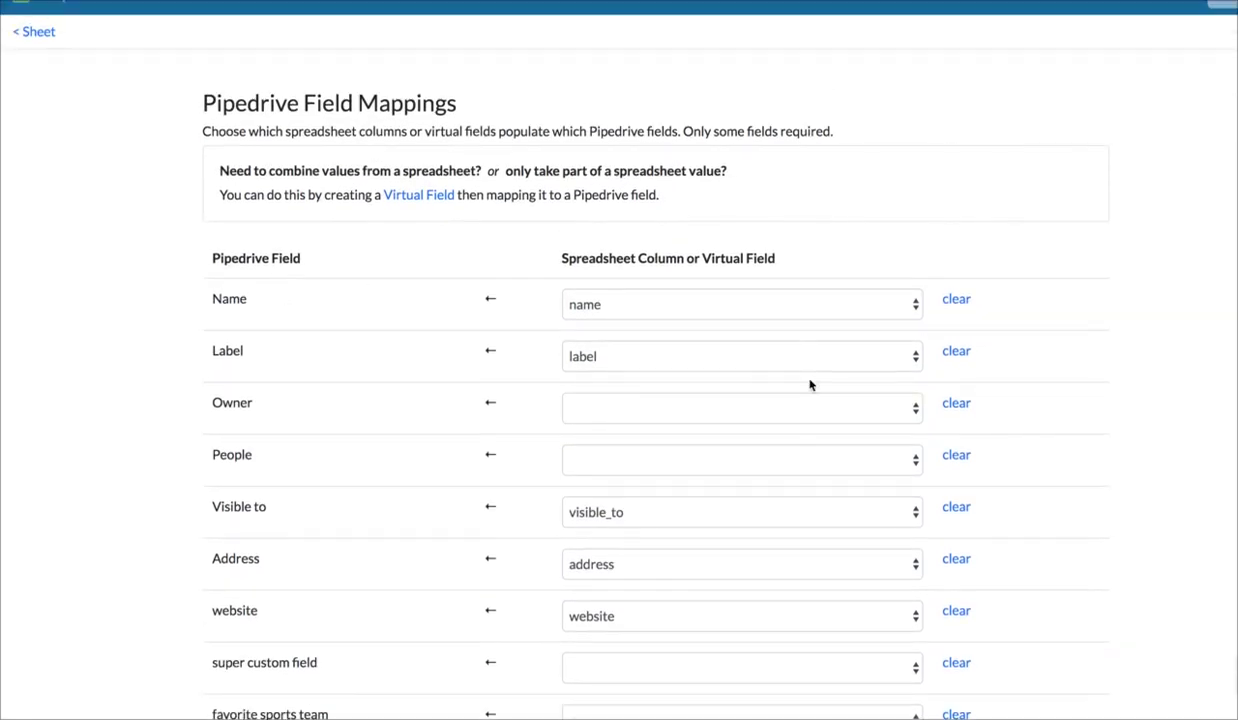
left_click(737, 302)
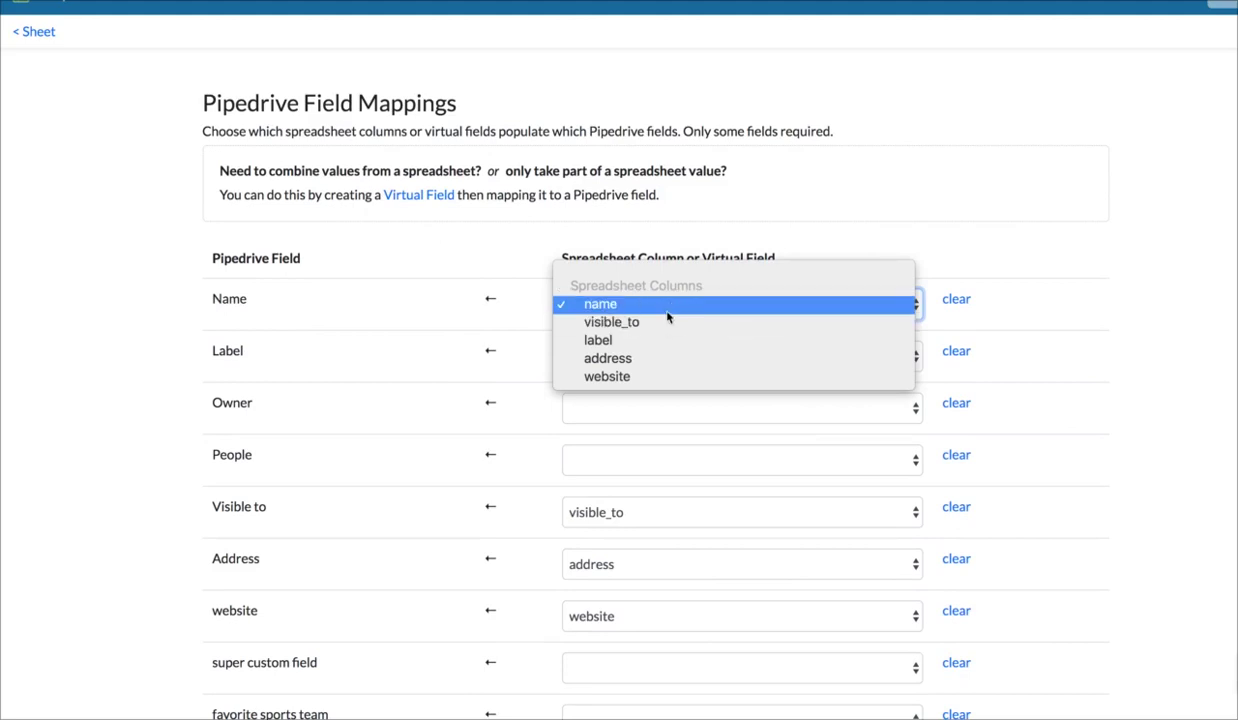
left_click(222, 278)
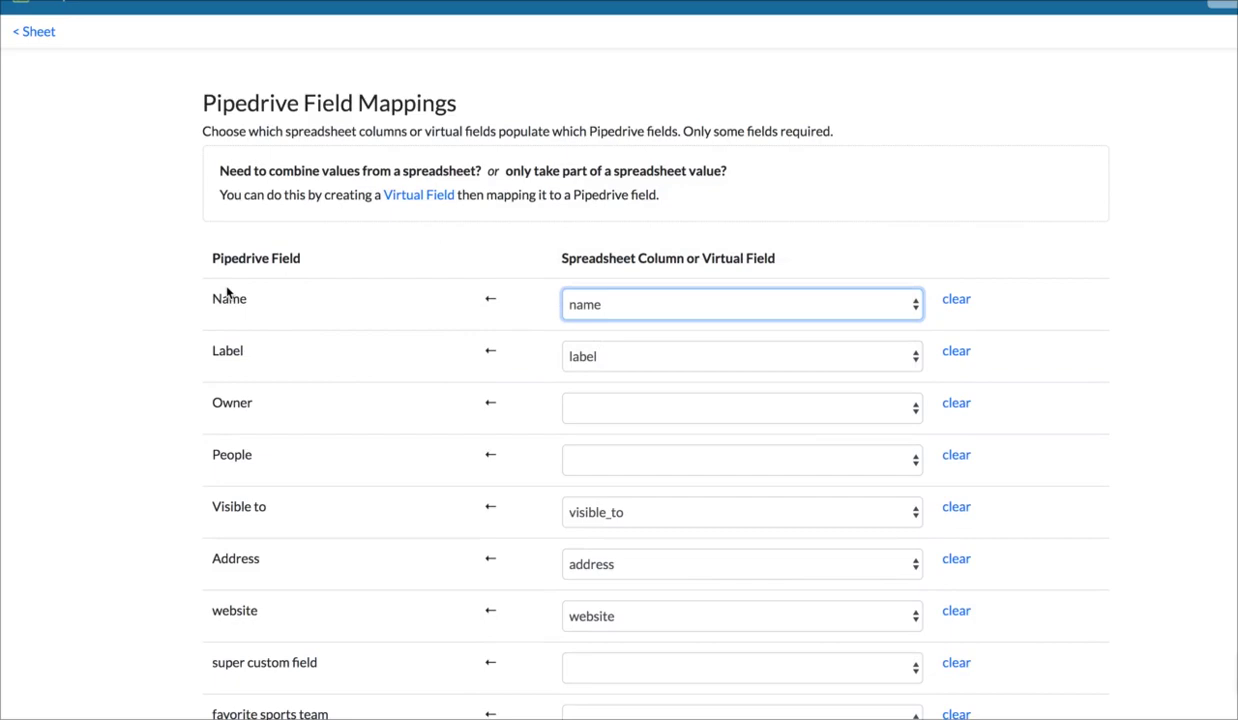
left_click(40, 40)
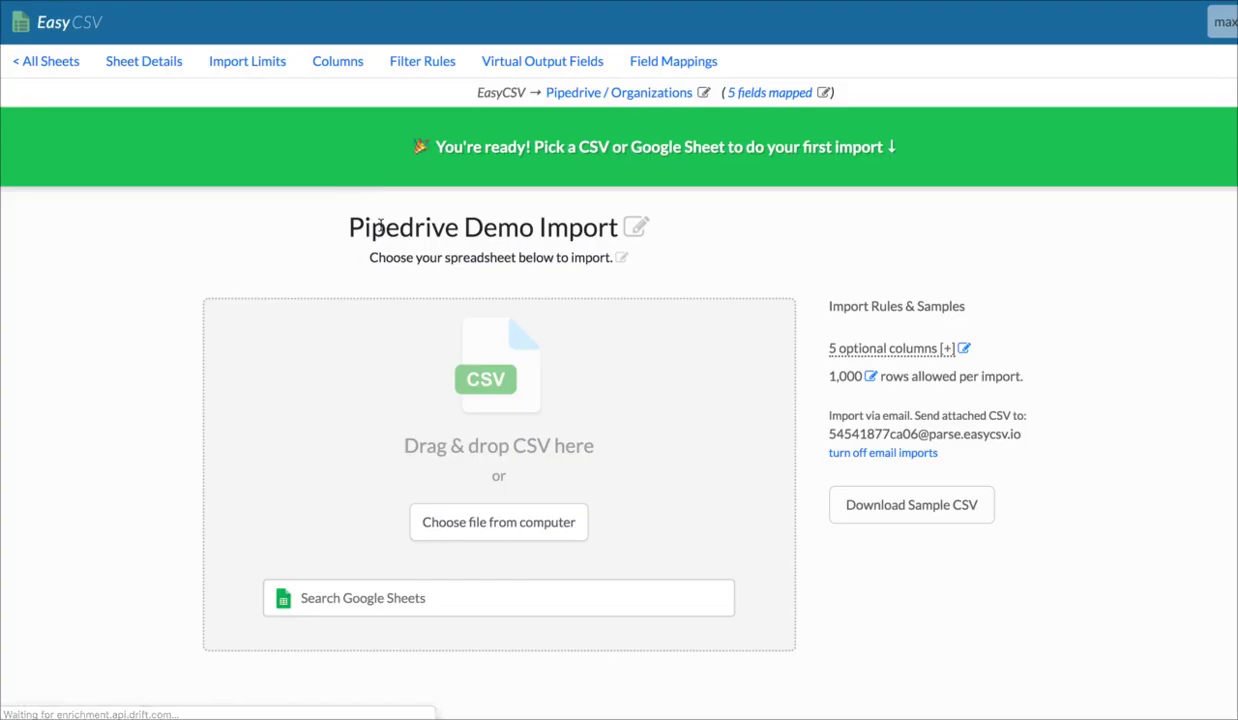
Validate and import the Pipedrive Organizations - Sheet1.csv file from Finder, and ready the import page for another file
key("super+Tab")
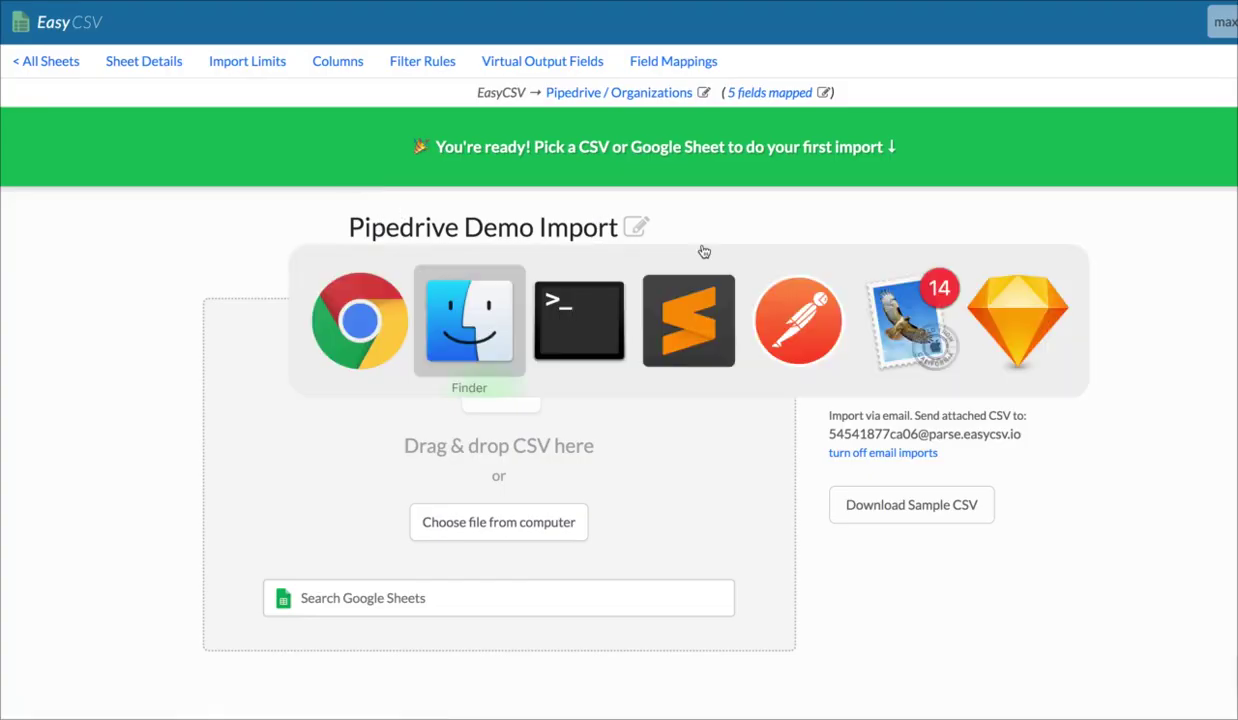
left_click_drag(659, 135, 375, 400)
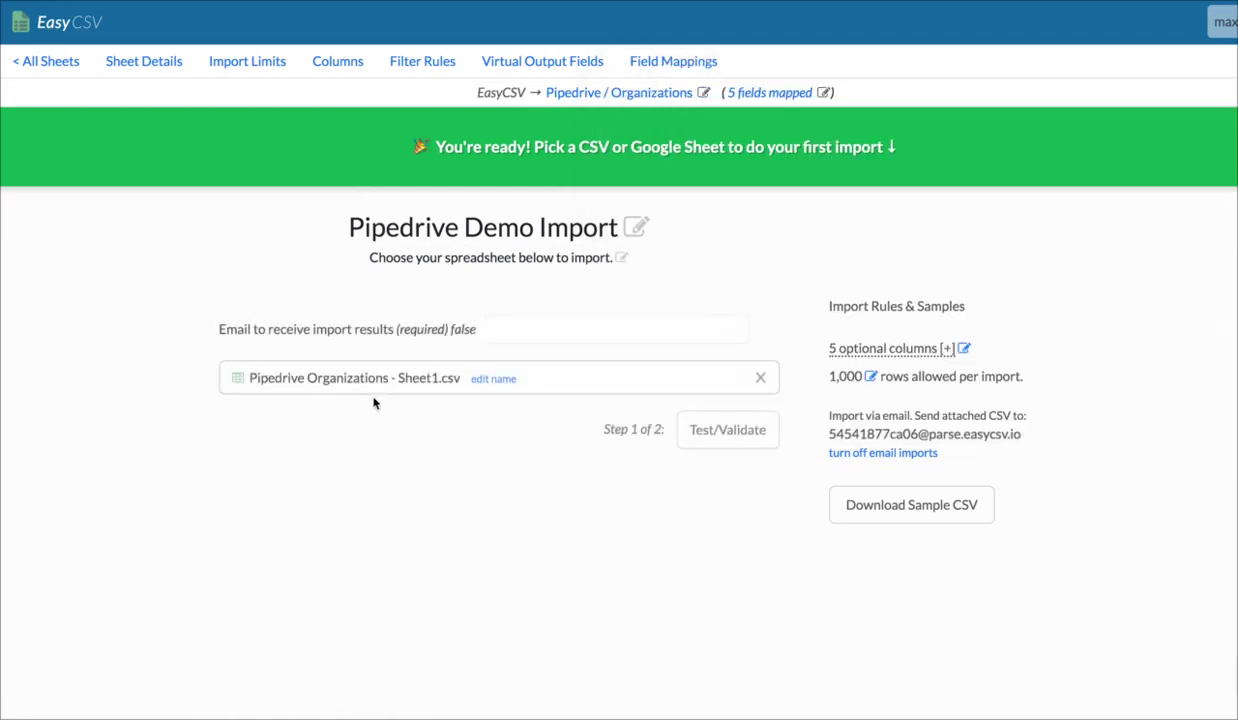
left_click(722, 436)
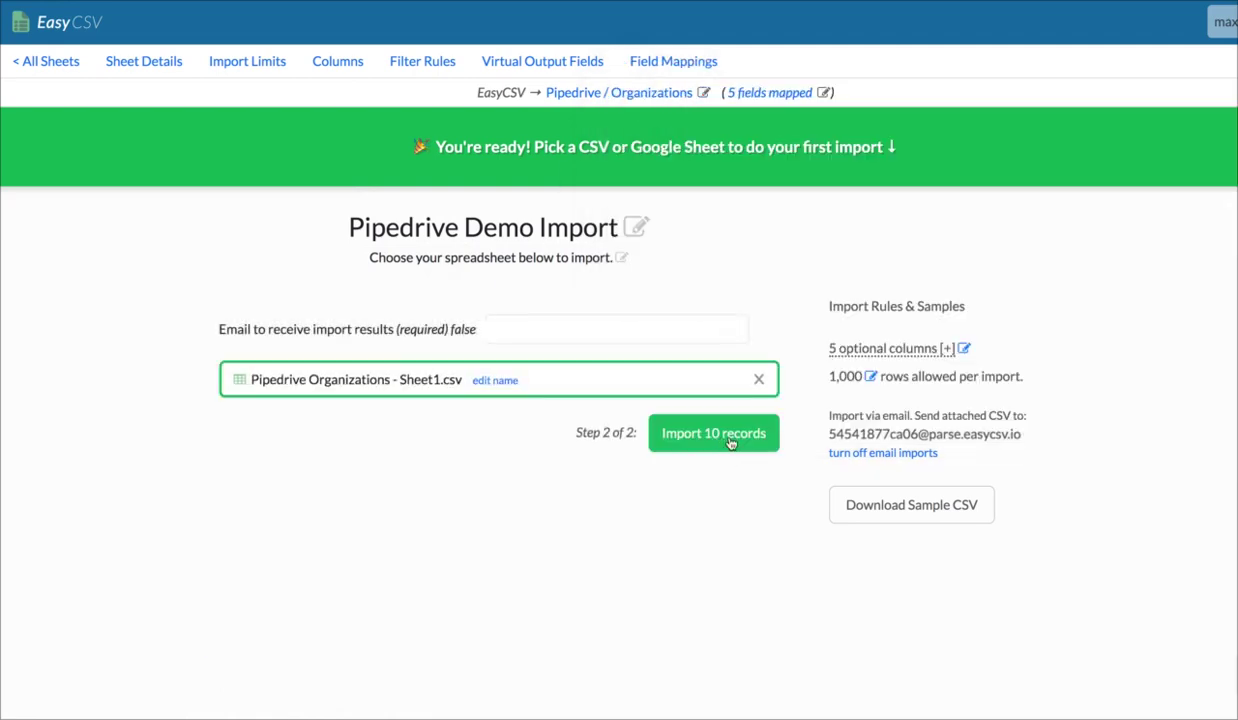
left_click(731, 443)
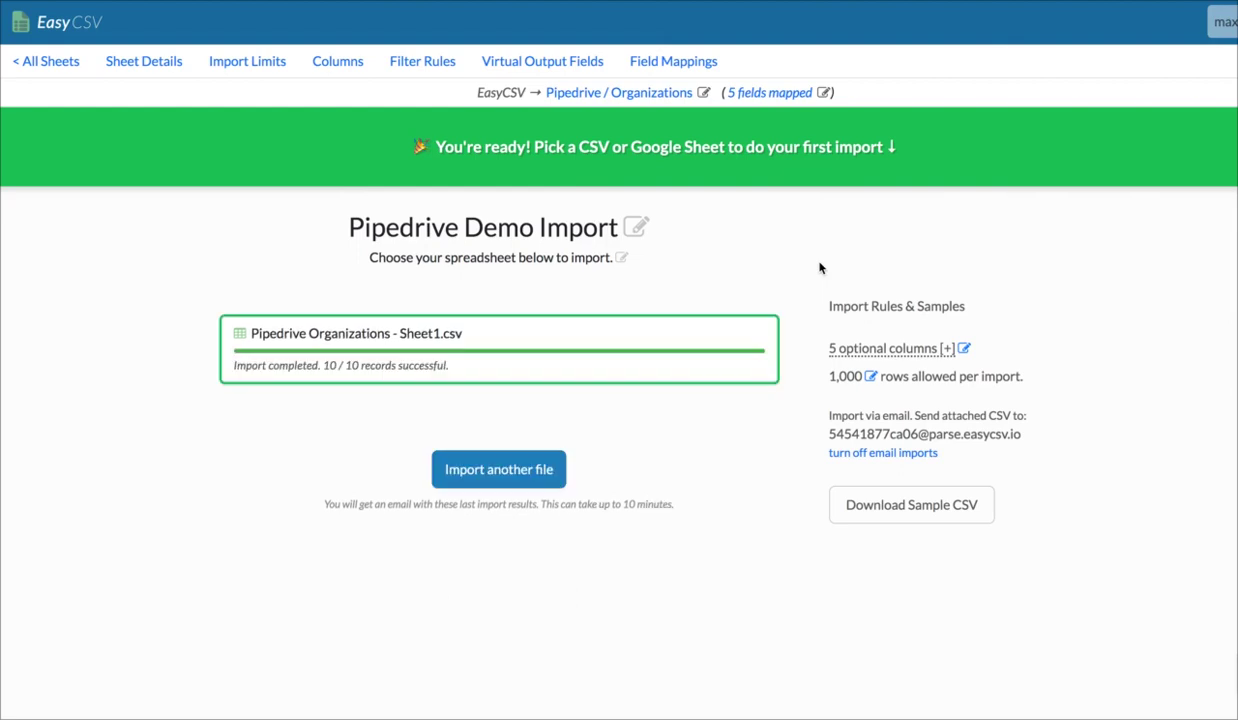
left_click(522, 465)
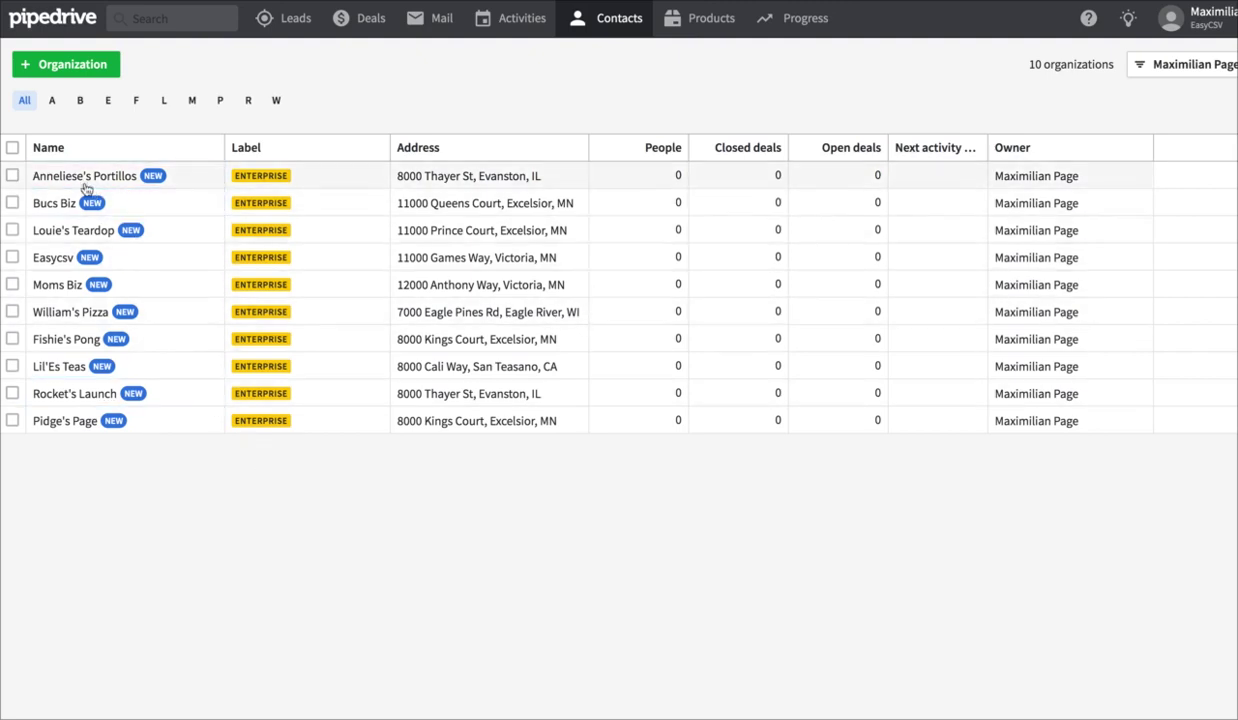
Switch to Pipedrive, check the imported details of the Bucs Biz organization, and return to the organizations list
left_click(55, 203)
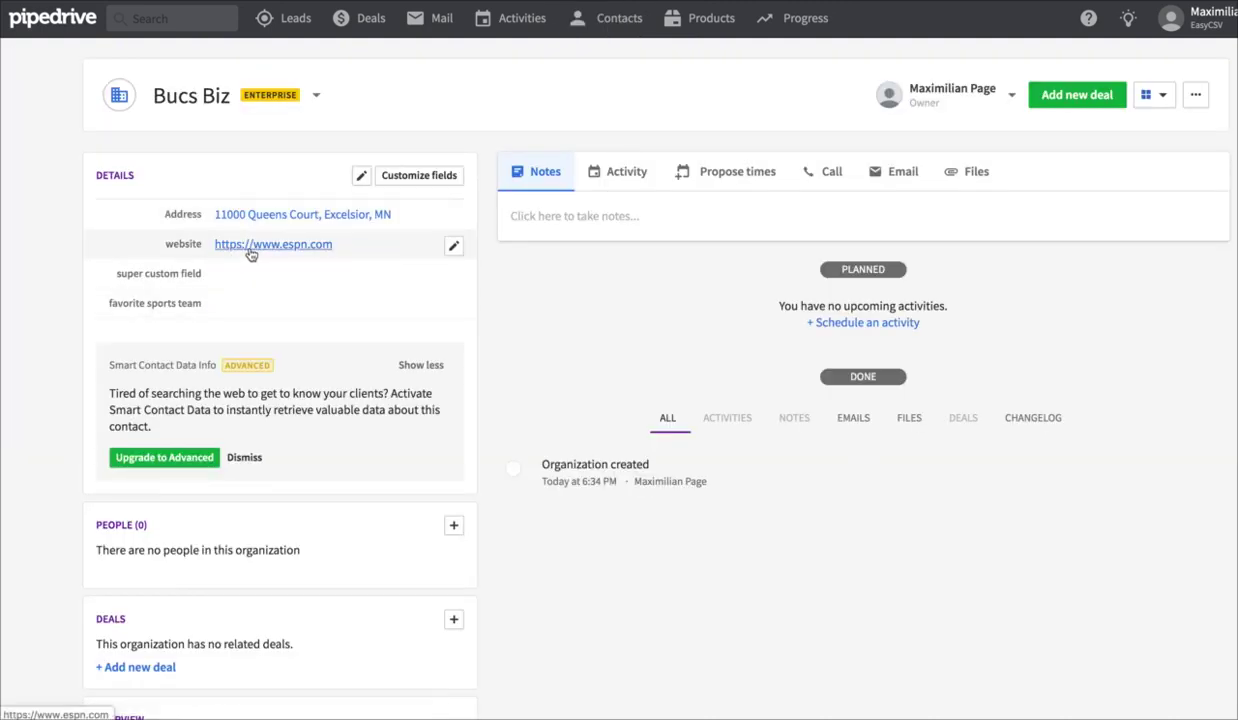
mouse_move(608, 18)
left_click(600, 79)
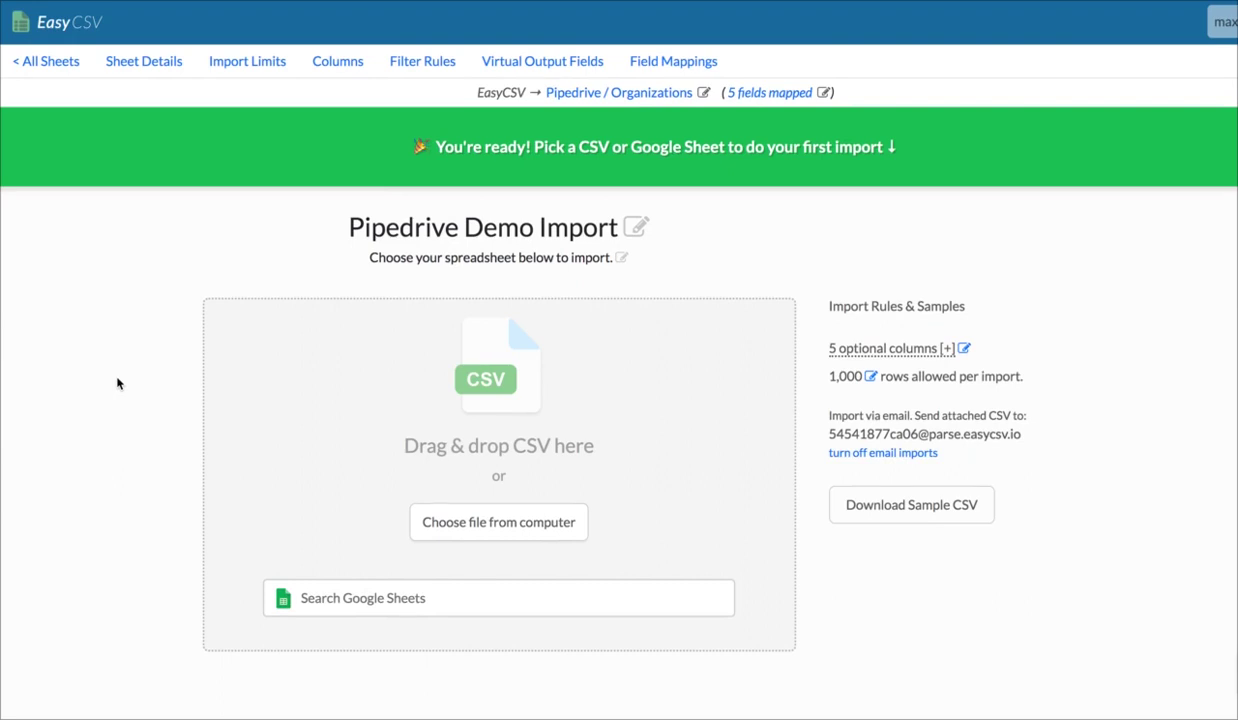
Switch back to EasyCSV and review the import logs and the address for importing a CSV via email
scroll(133, 323, "down", 2)
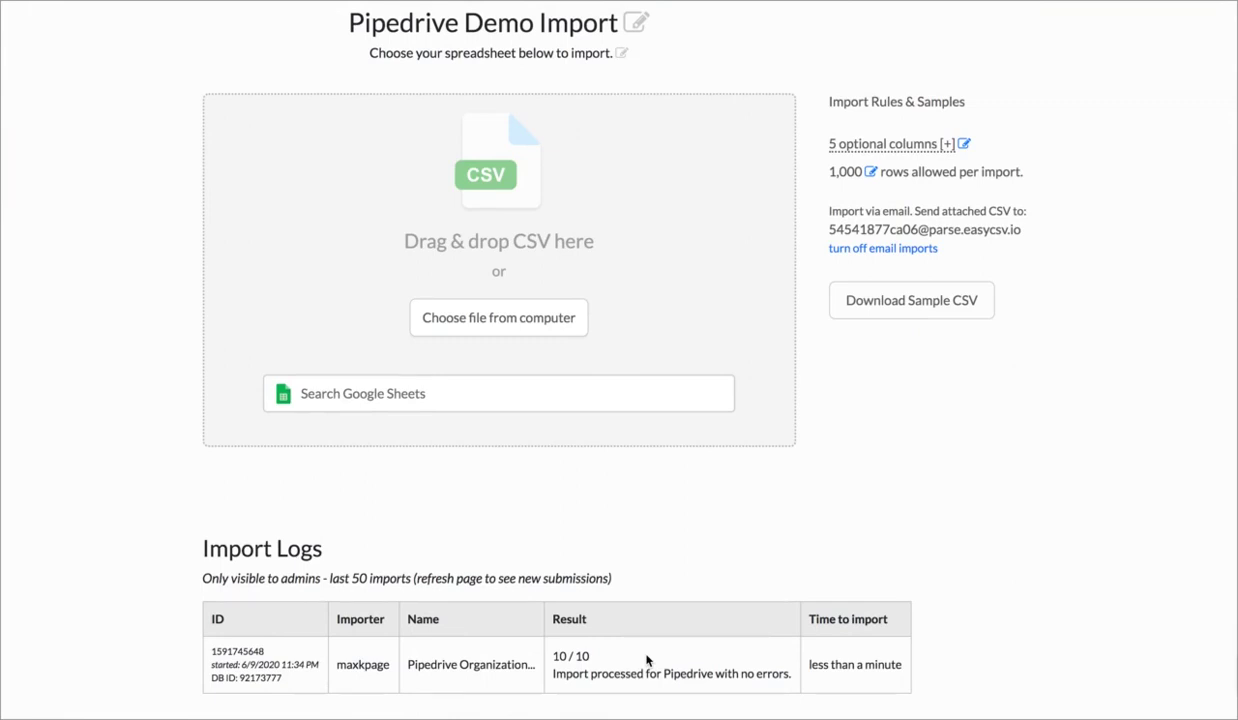
scroll(647, 660, "up", 1)
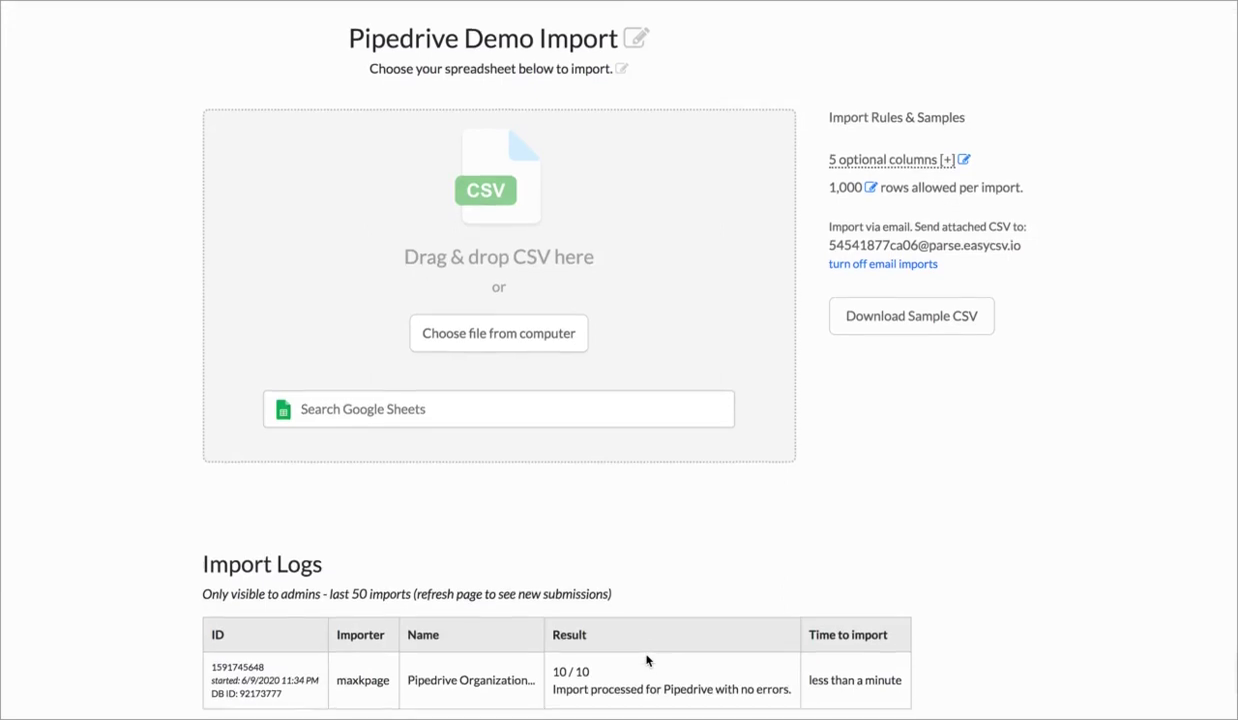
scroll(647, 660, "up", 2)
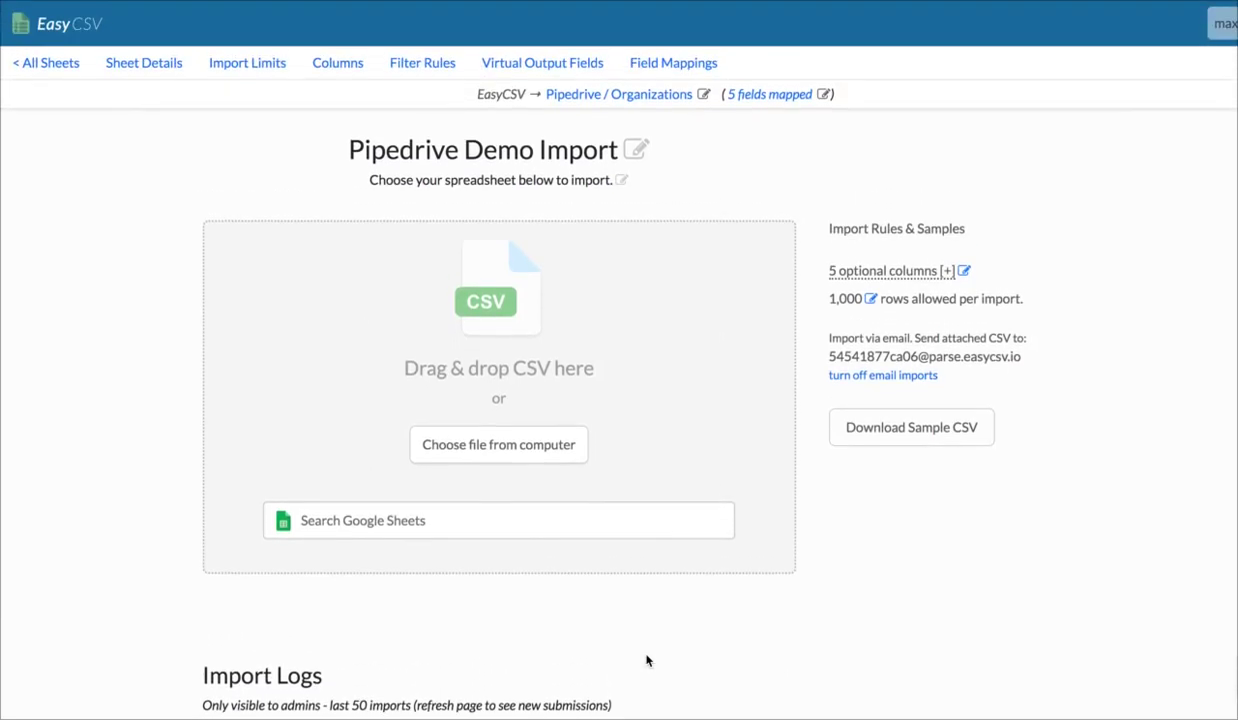
left_click_drag(829, 356, 1020, 360)
left_click(1058, 457)
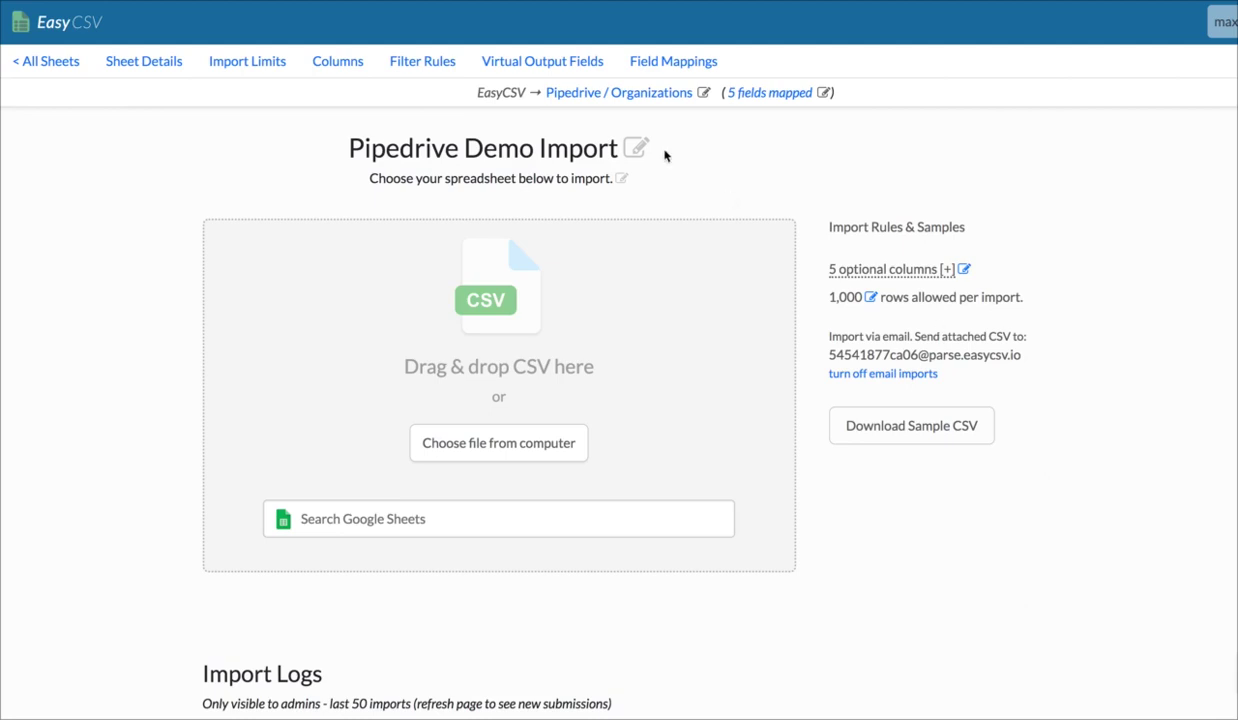
Open the Pipedrive integration settings and view the object types that can be created, leaving Organizations chosen
left_click(653, 94)
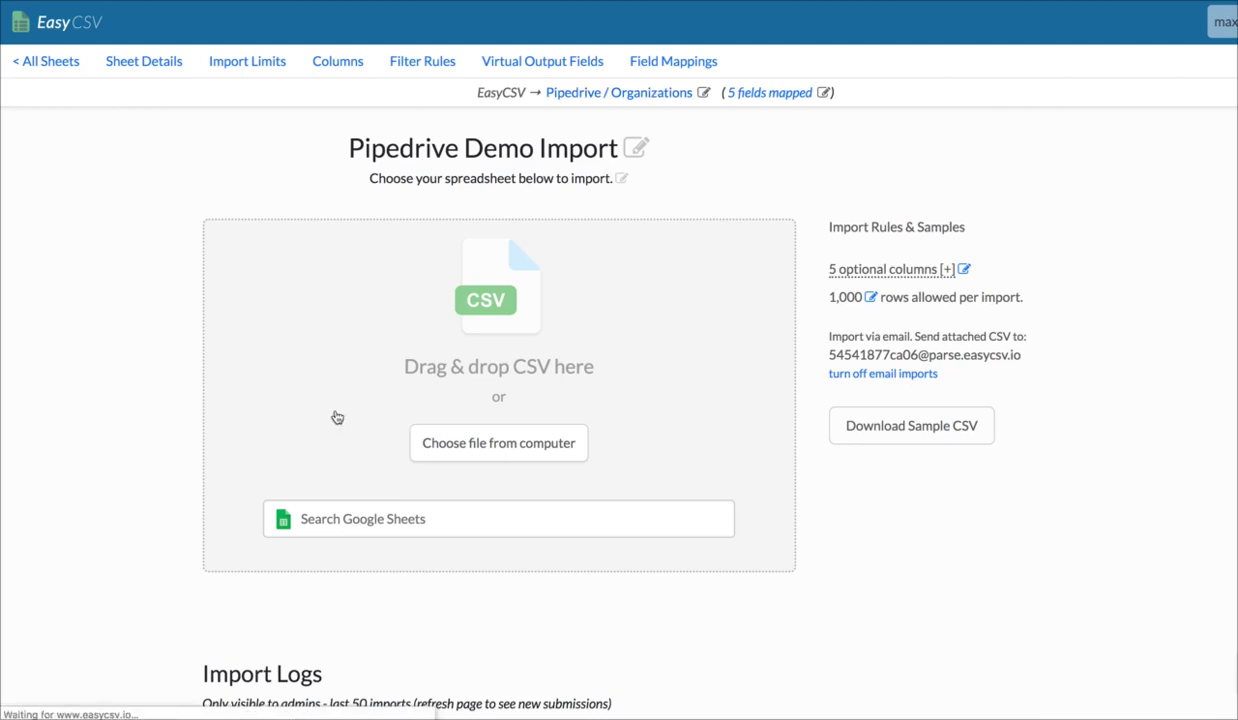
left_click(320, 279)
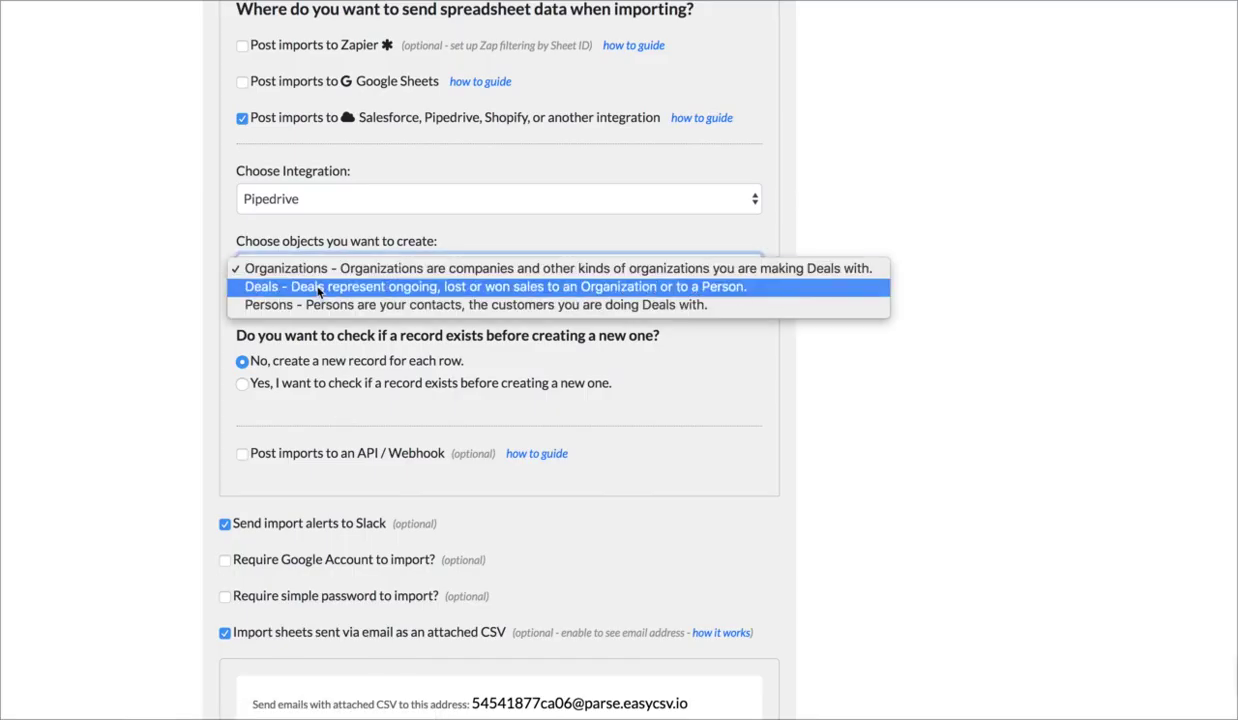
left_click(96, 302)
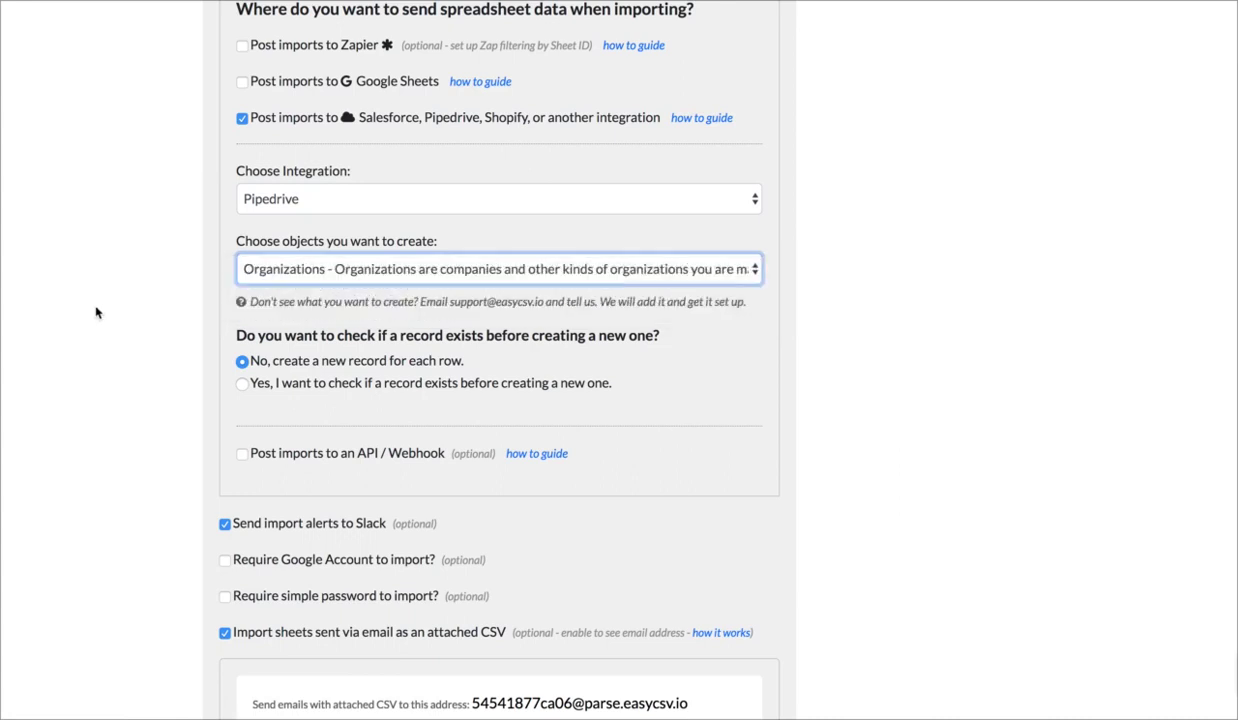